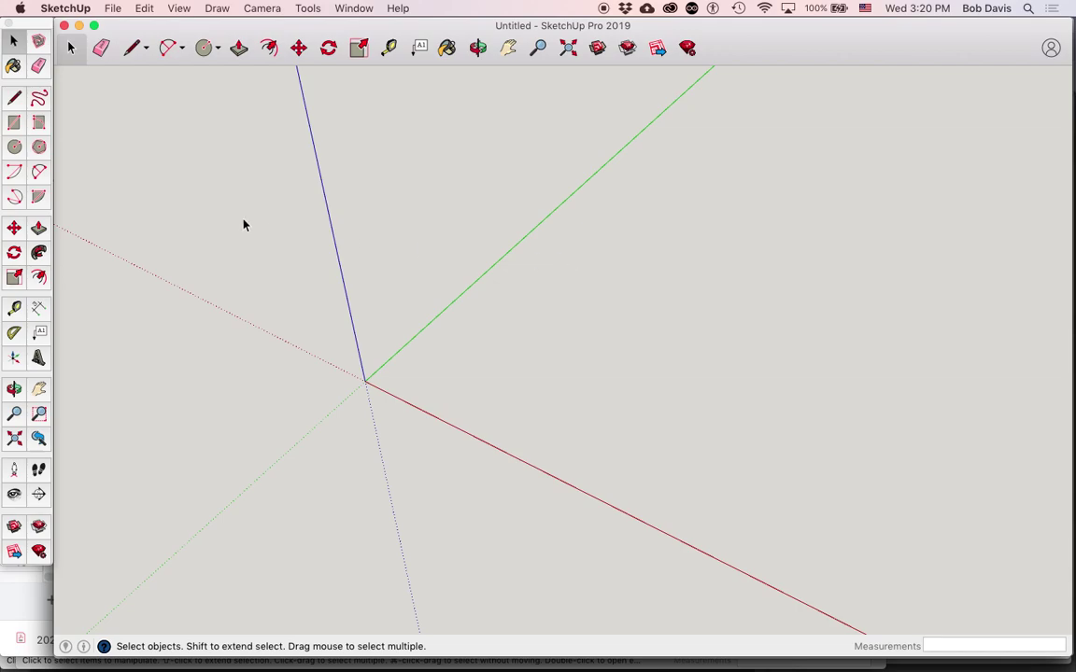
Draw a 4.5 by 1.25 rectangle with its first corner at the origin.
left_click(22, 122)
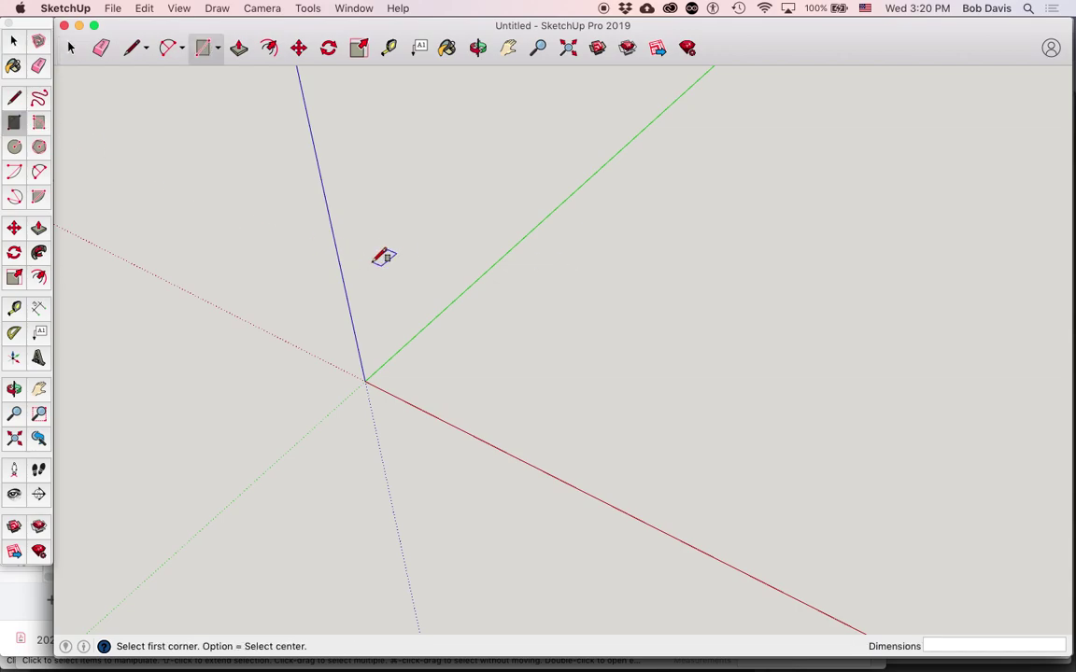
left_click(365, 380)
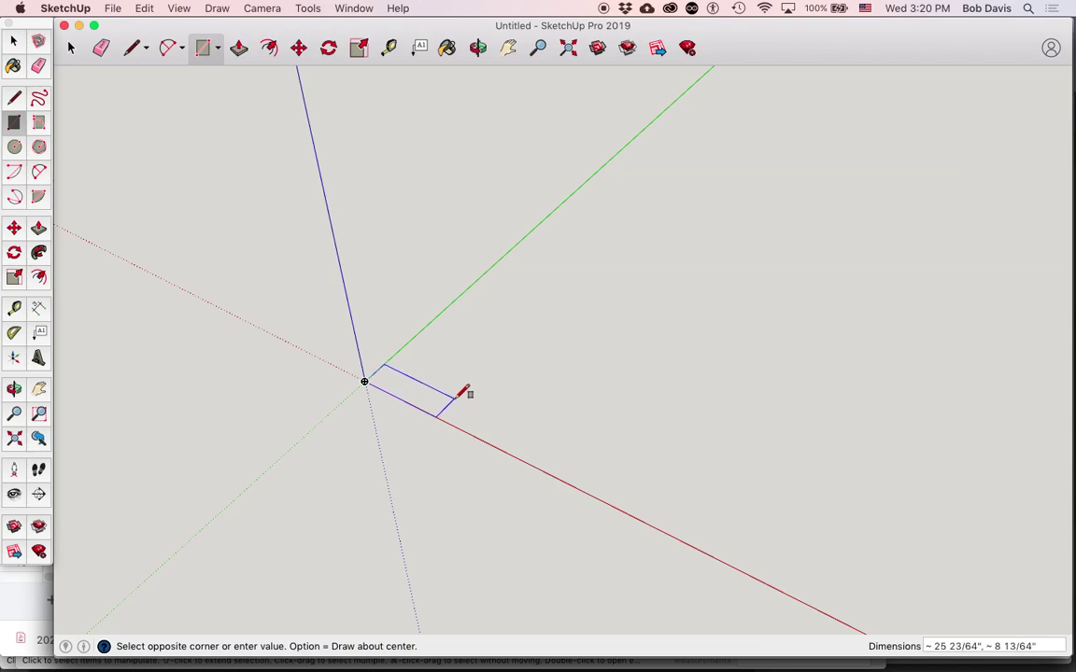
type("4.5,1.25")
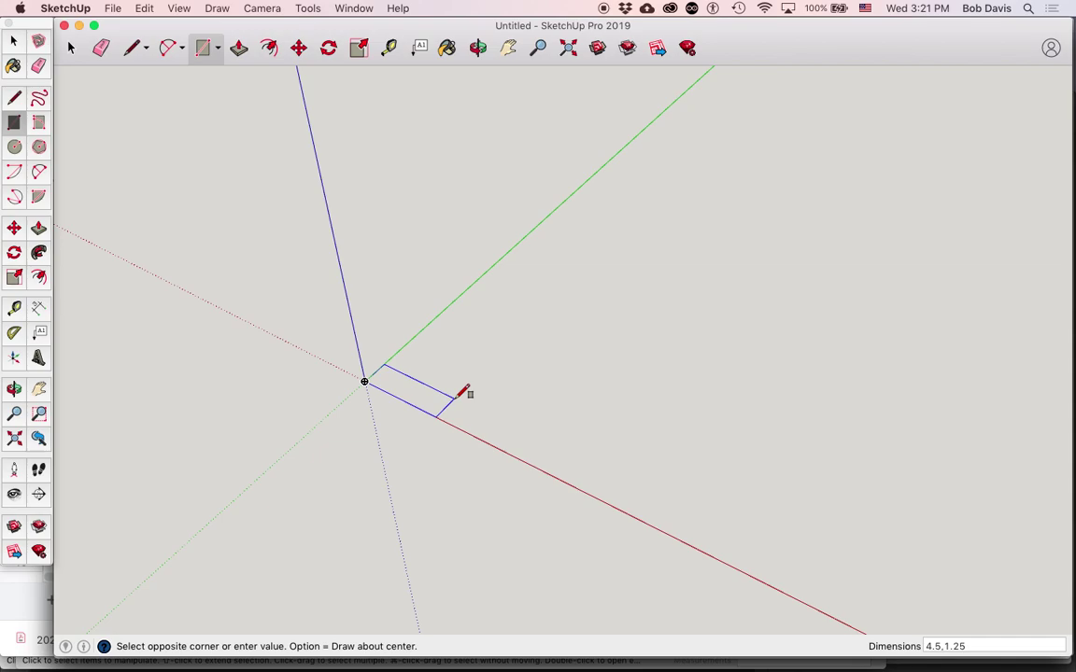
key("Return")
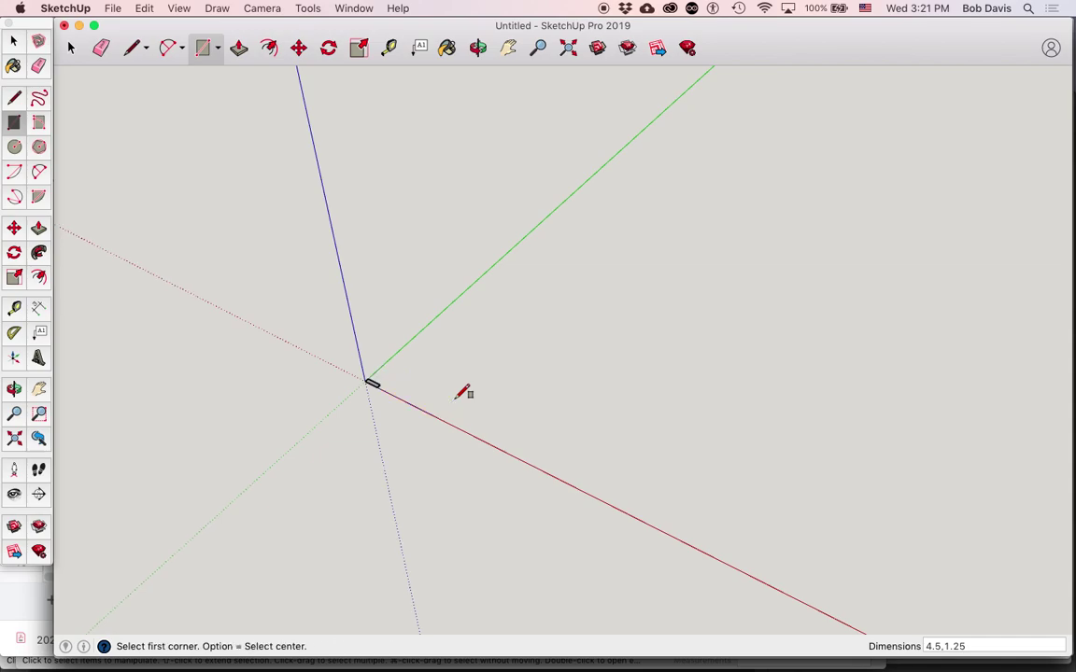
Push/Pull the rectangle up 1 1/4 inch into a box, then view it from the front.
key("super+shift+e")
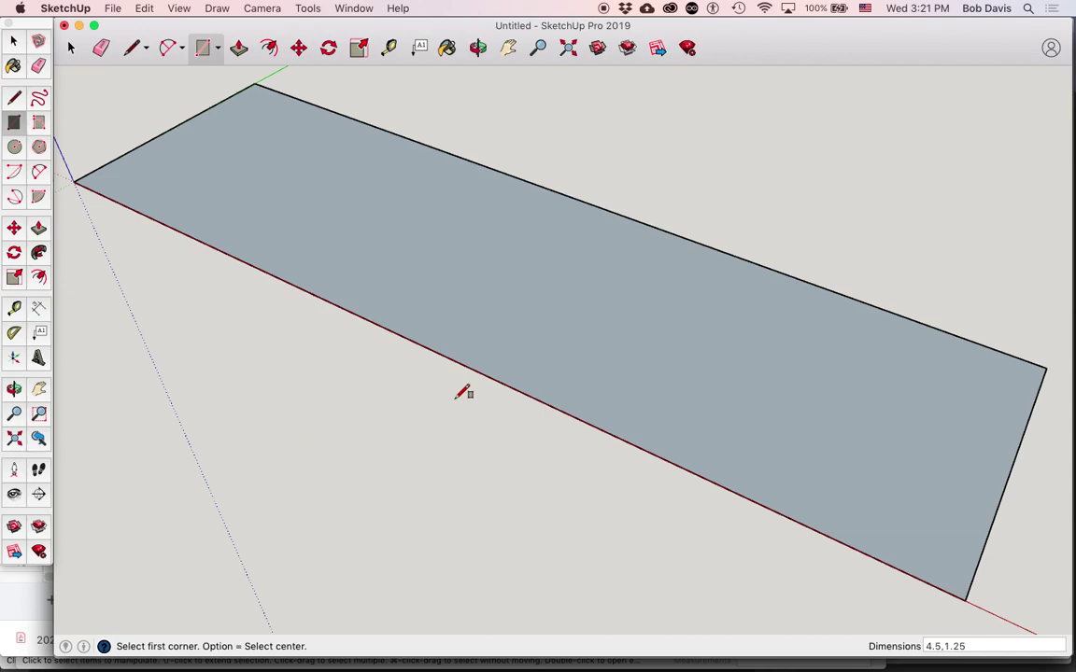
key("p")
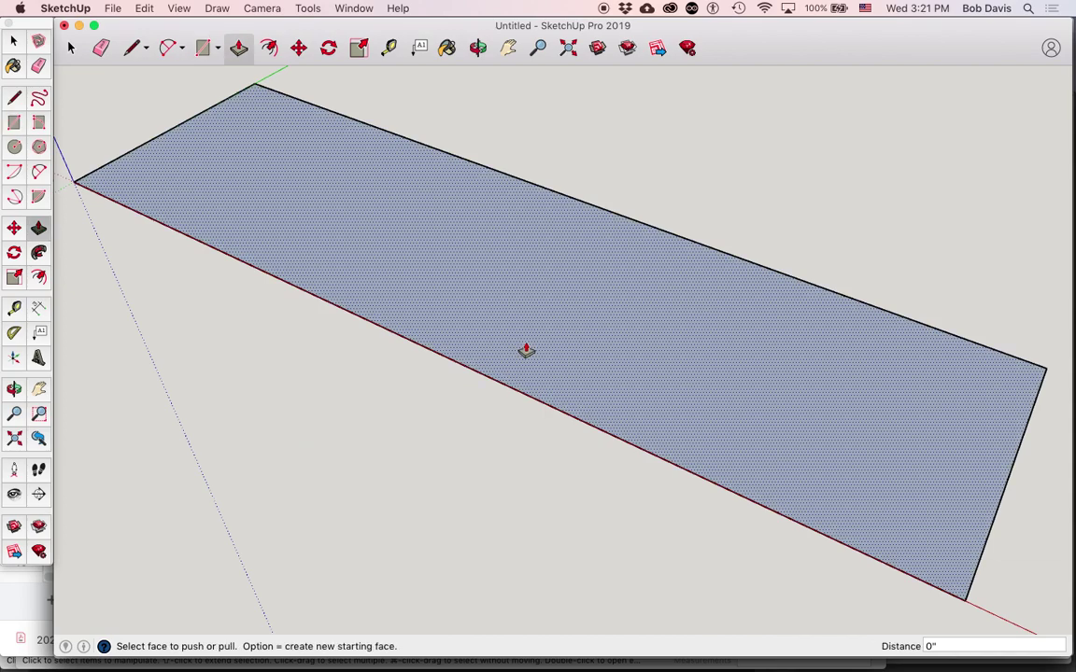
left_click(526, 350)
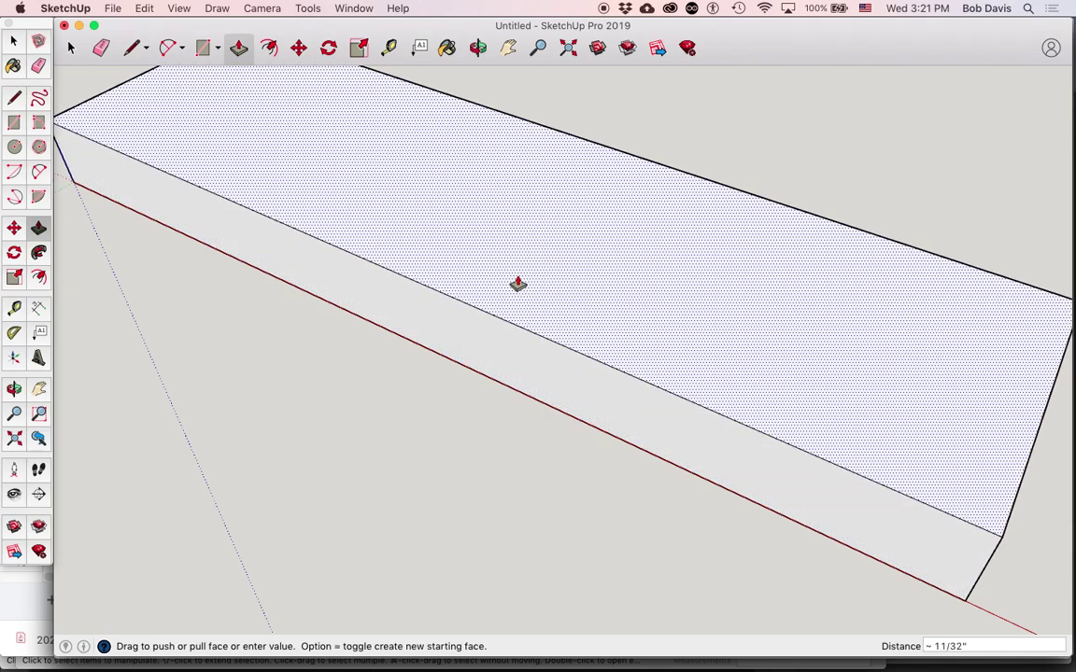
type("1.25")
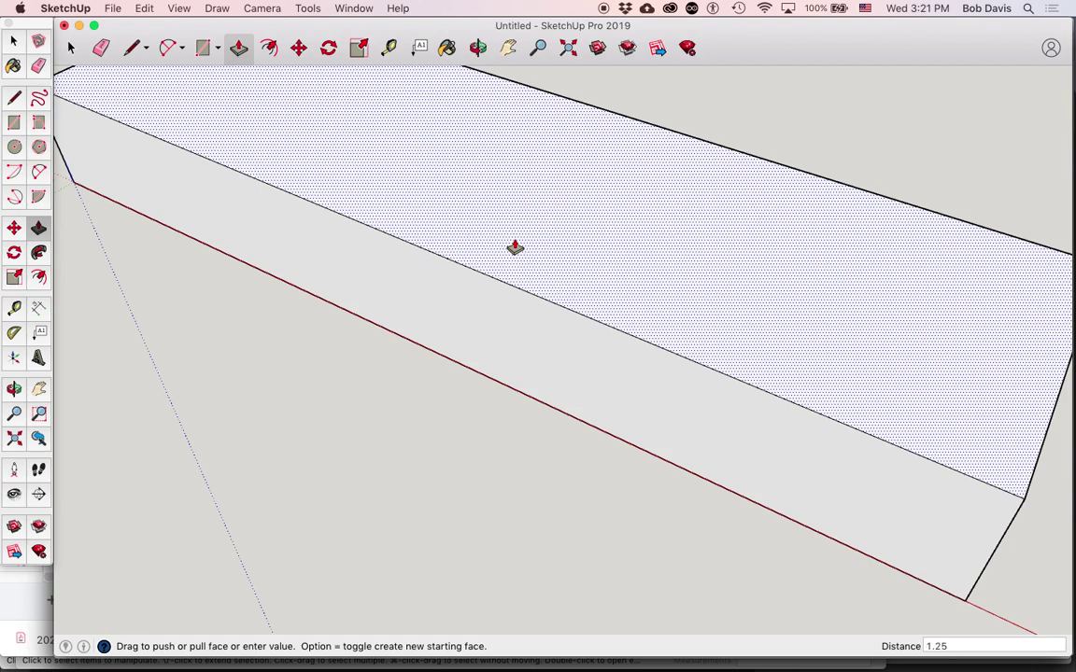
key("Return")
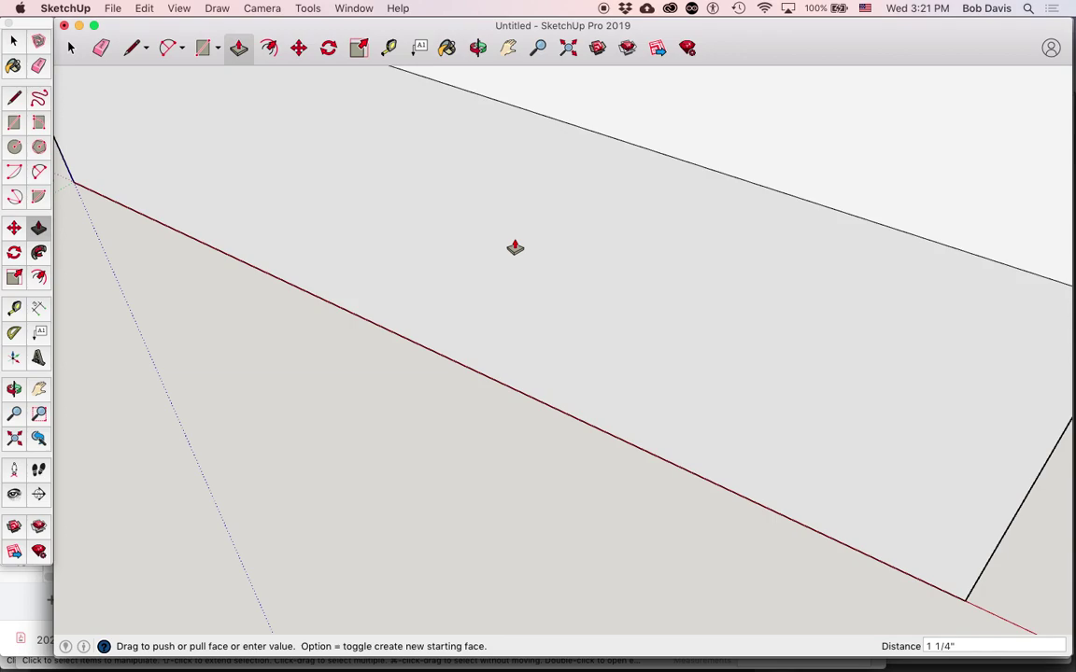
key("shift+z")
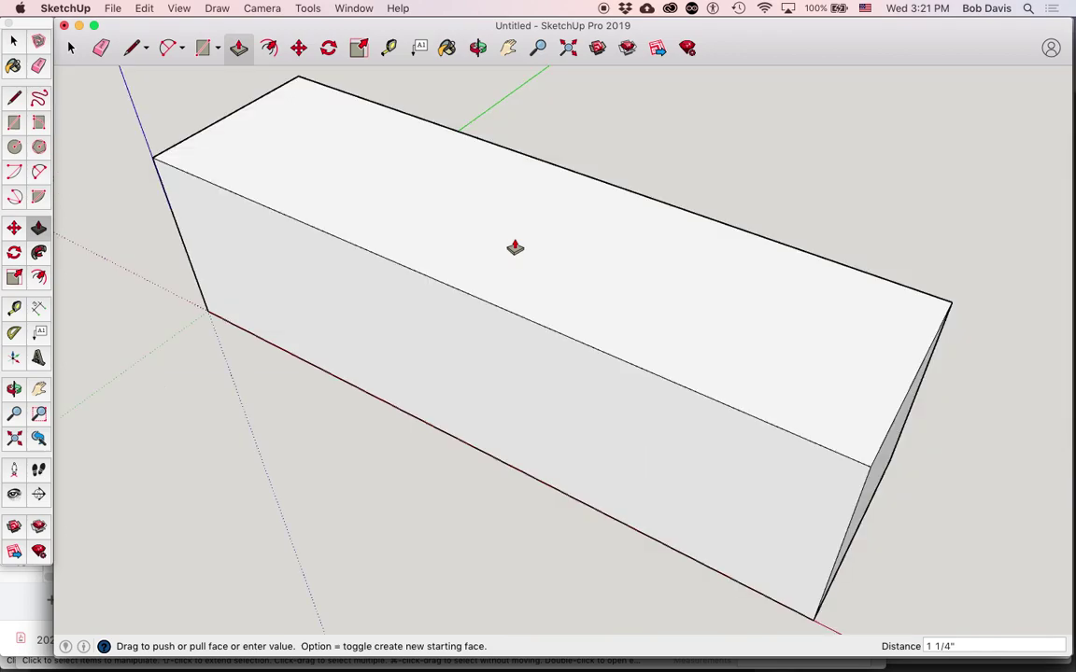
key("o")
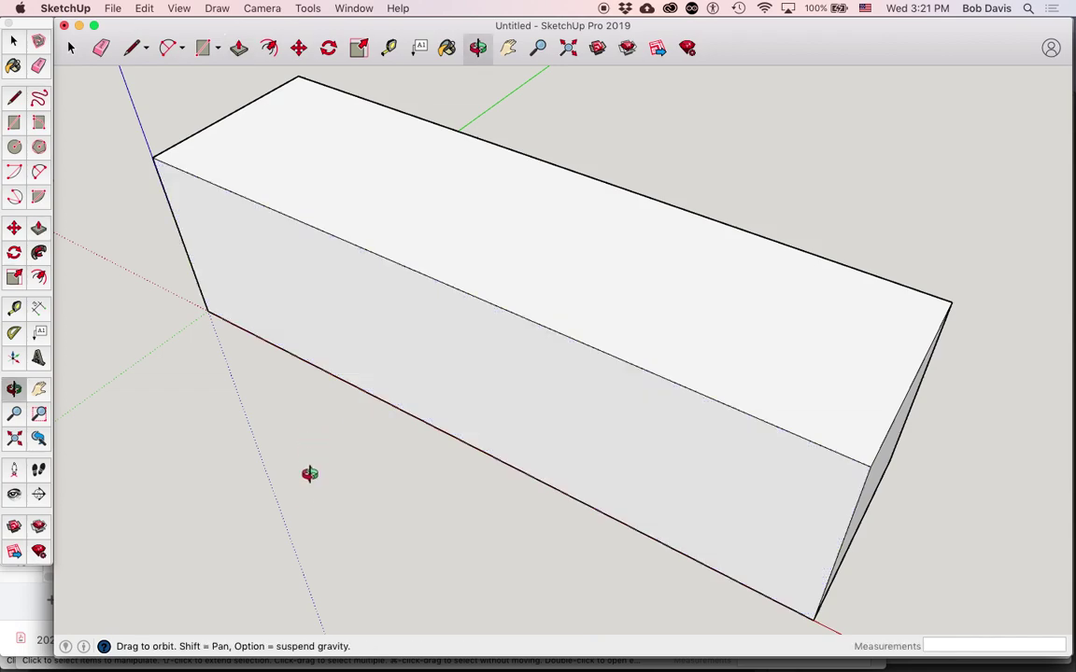
left_click_drag(302, 497, 529, 312)
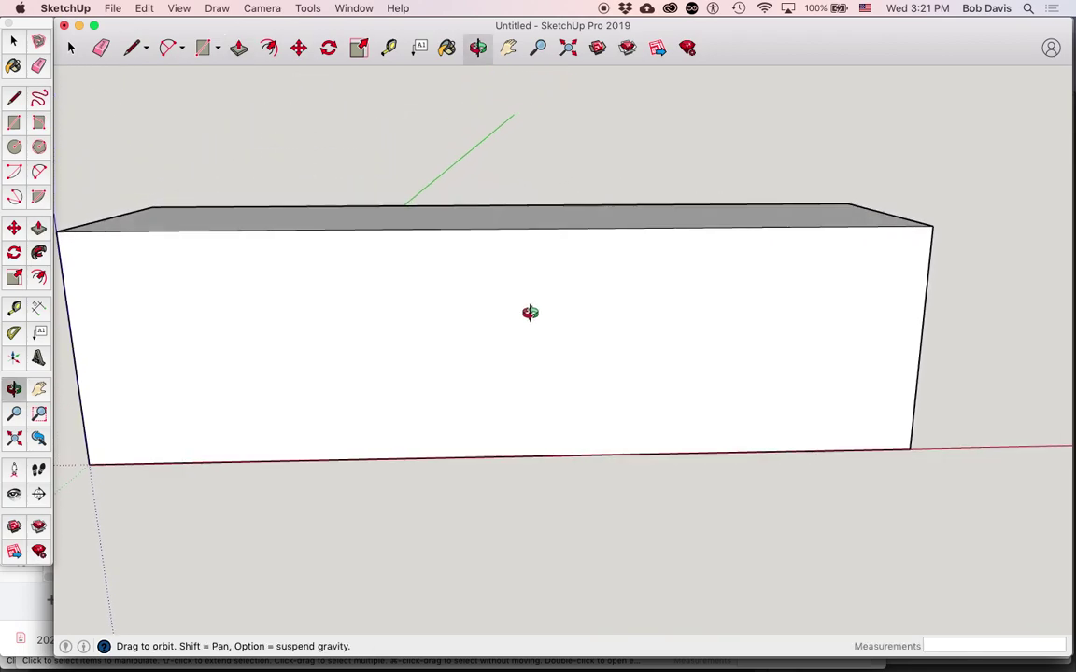
scroll(525, 312, "down", 2)
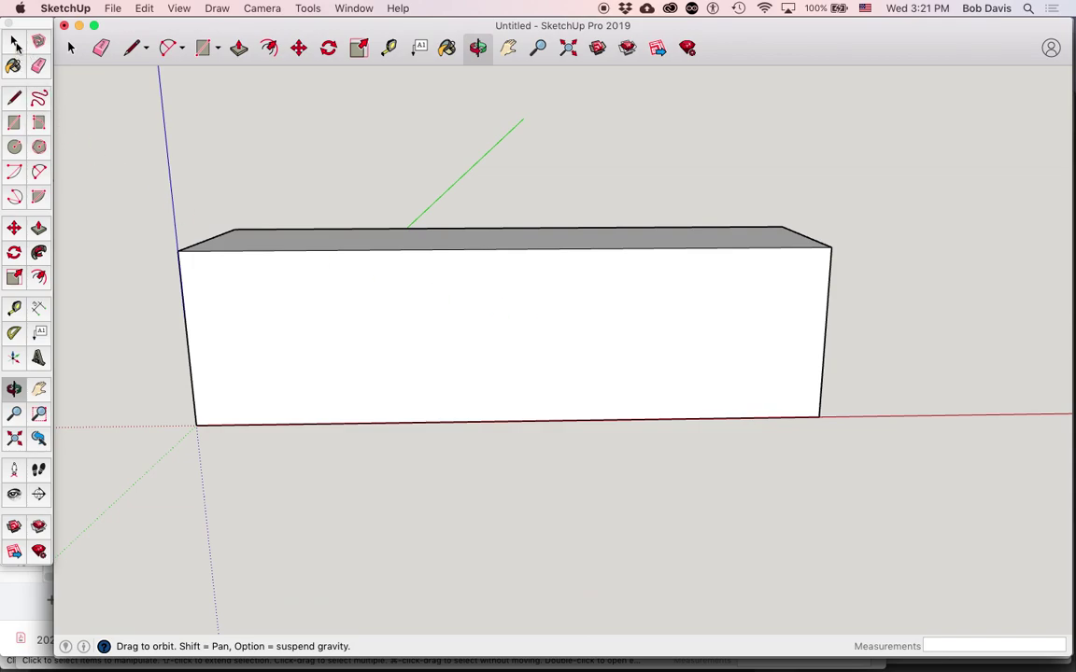
Draw a 2-point arc with .5 bulge between the box's top-left and top-right front corners.
left_click(39, 174)
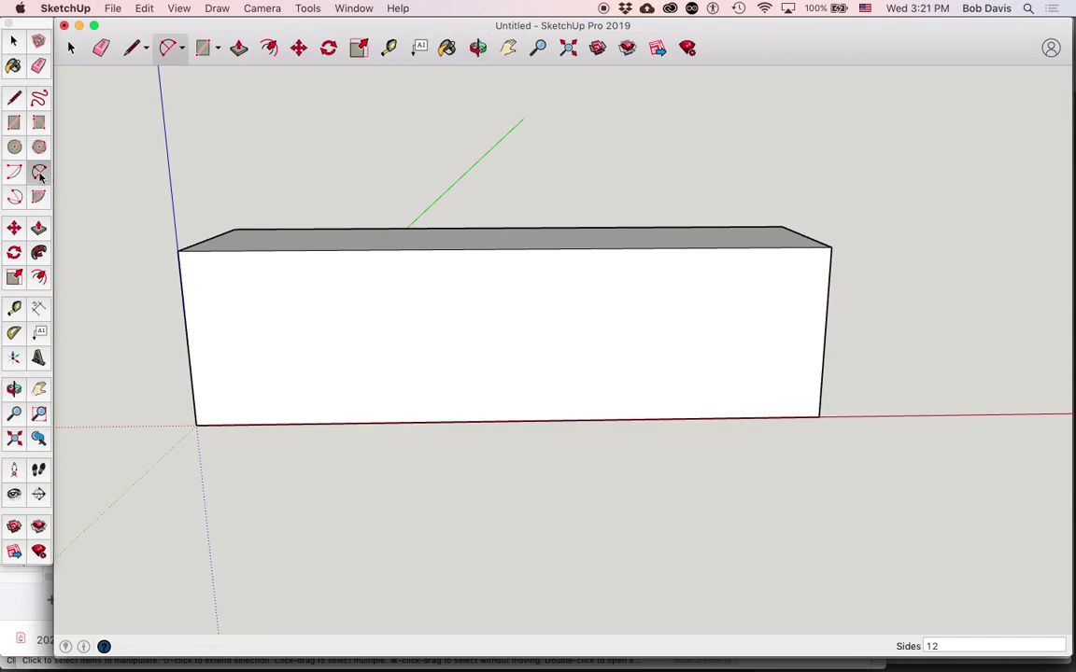
left_click(179, 250)
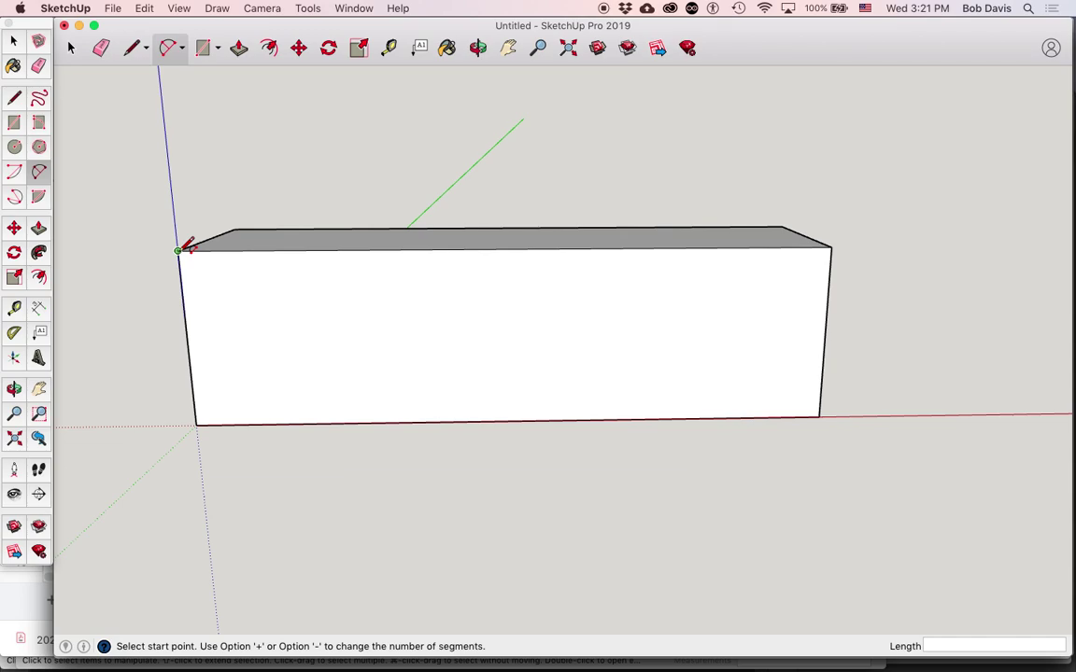
left_click(838, 246)
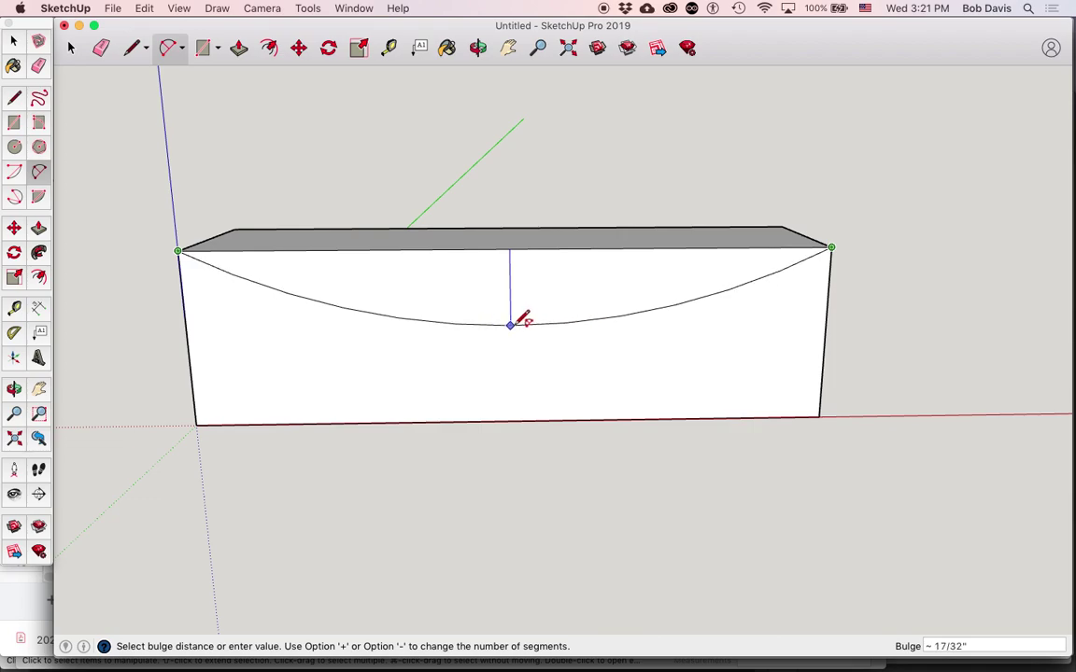
type(".")
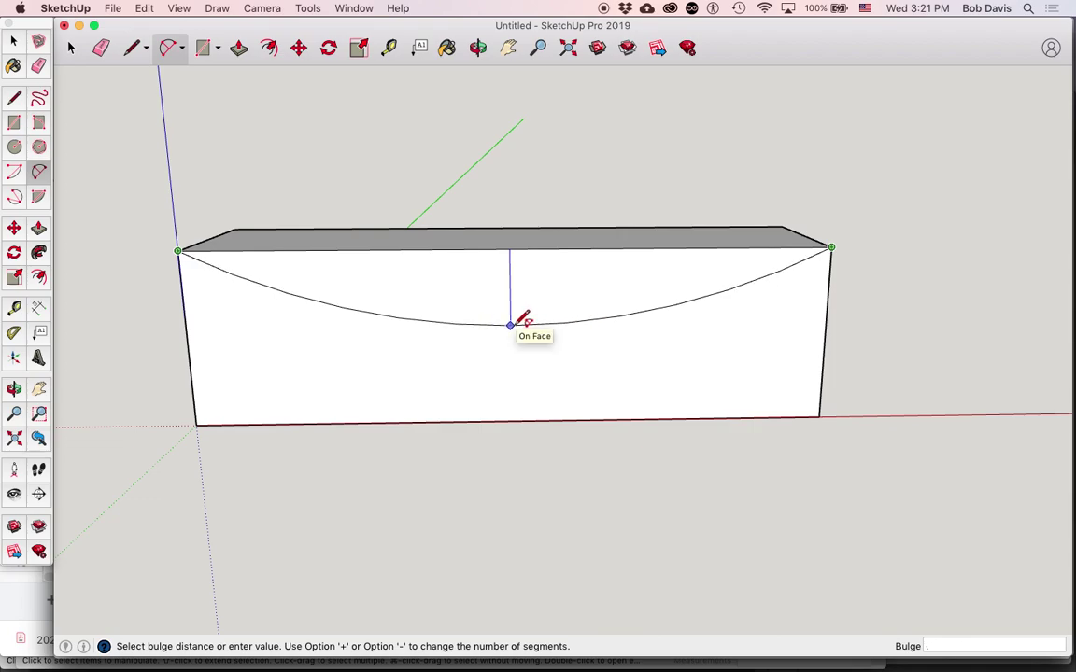
type("5")
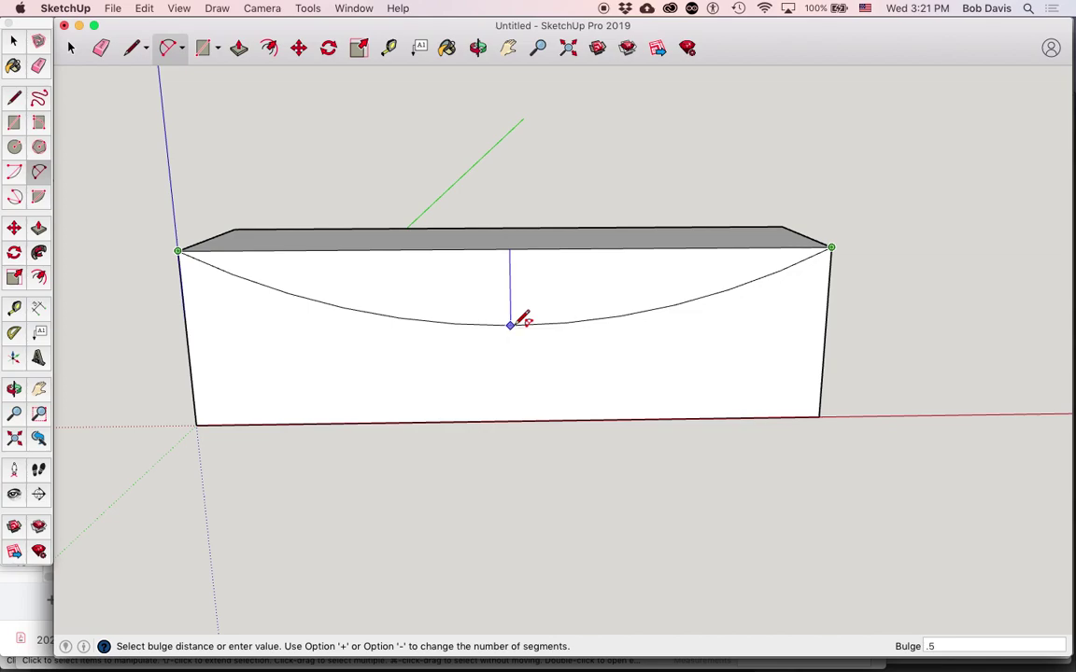
key("Return")
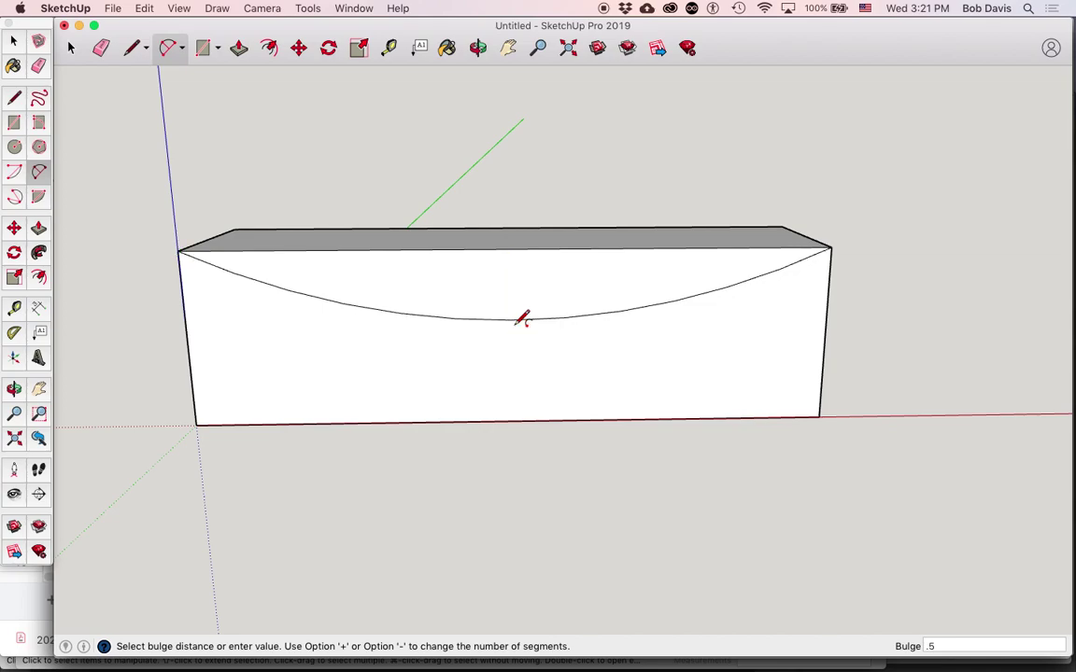
key("o")
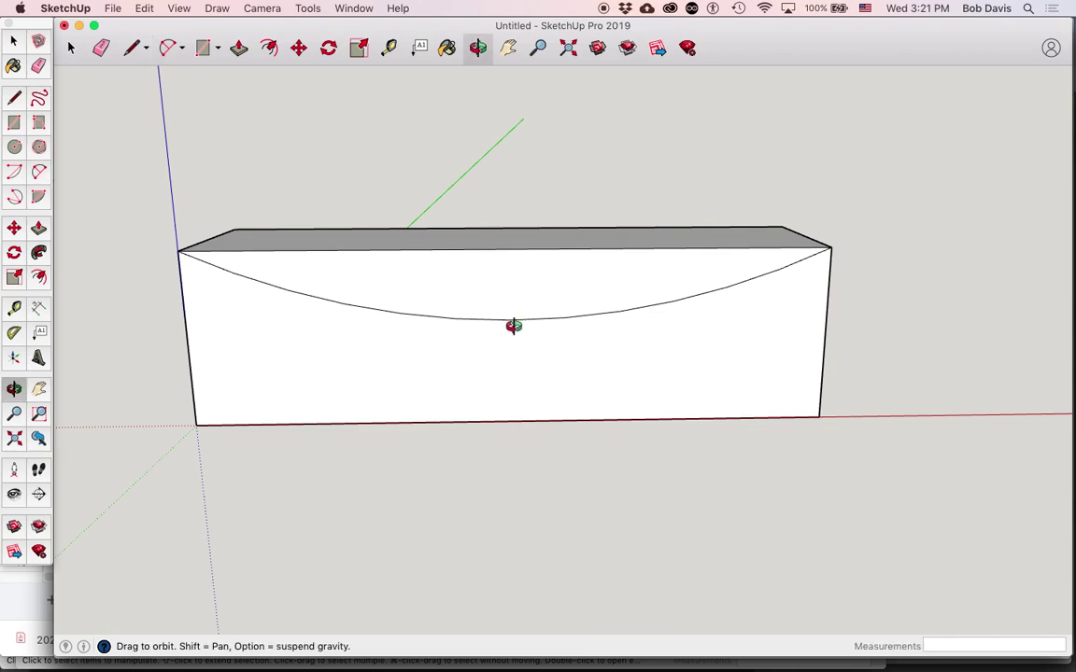
left_click_drag(867, 278, 711, 404)
Push the sliver above the arc 1 1/4 inch through the block, leaving a concave top.
key("p")
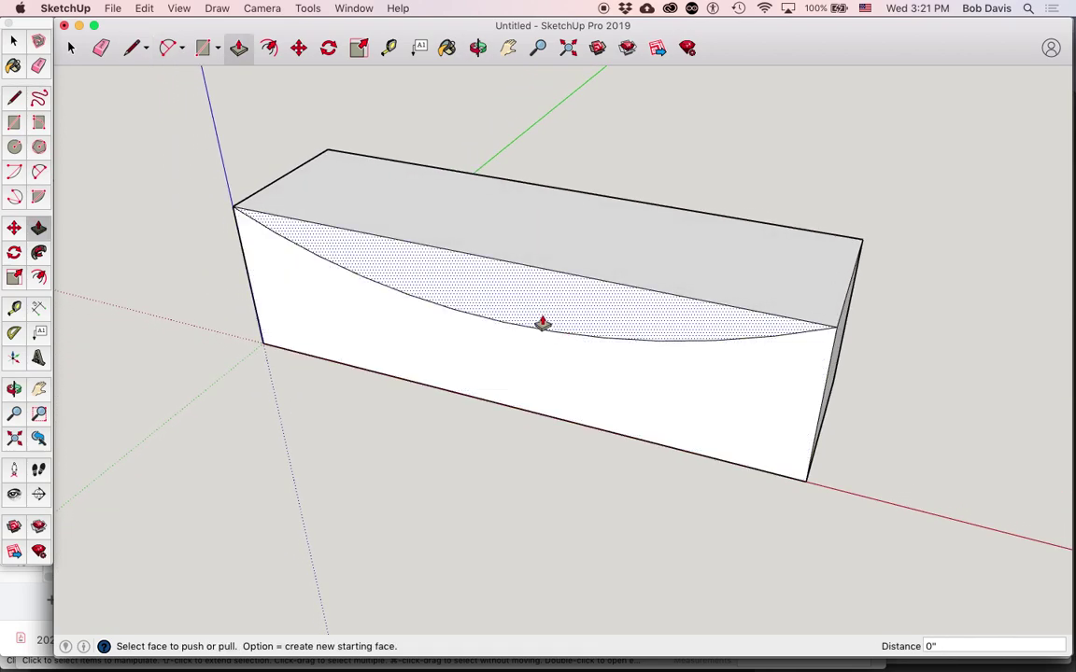
left_click(528, 315)
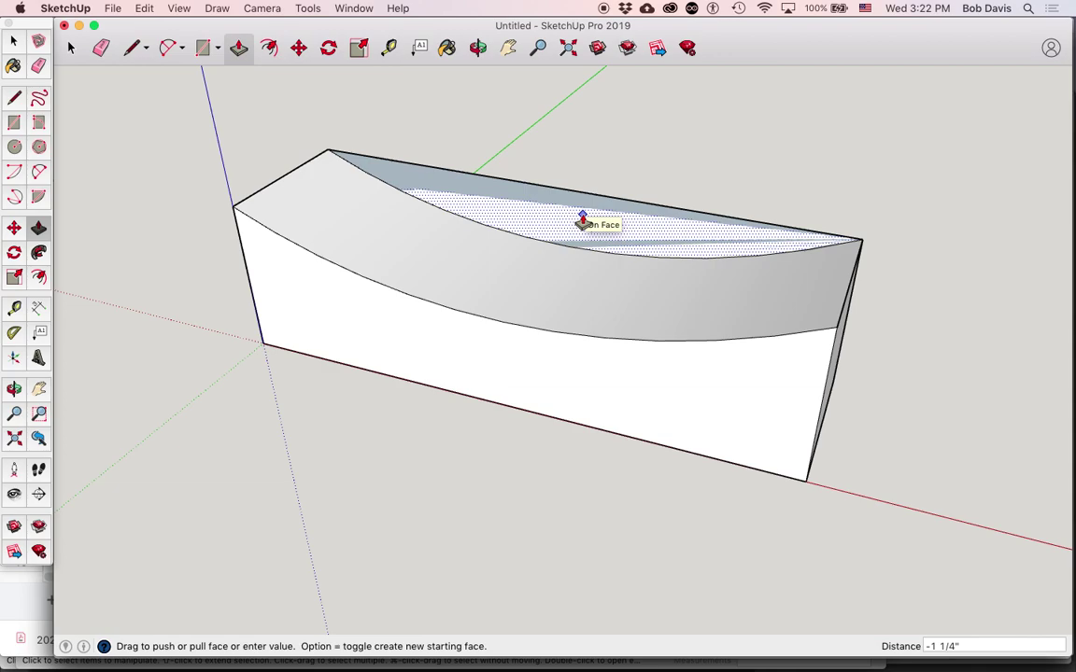
left_click(582, 222)
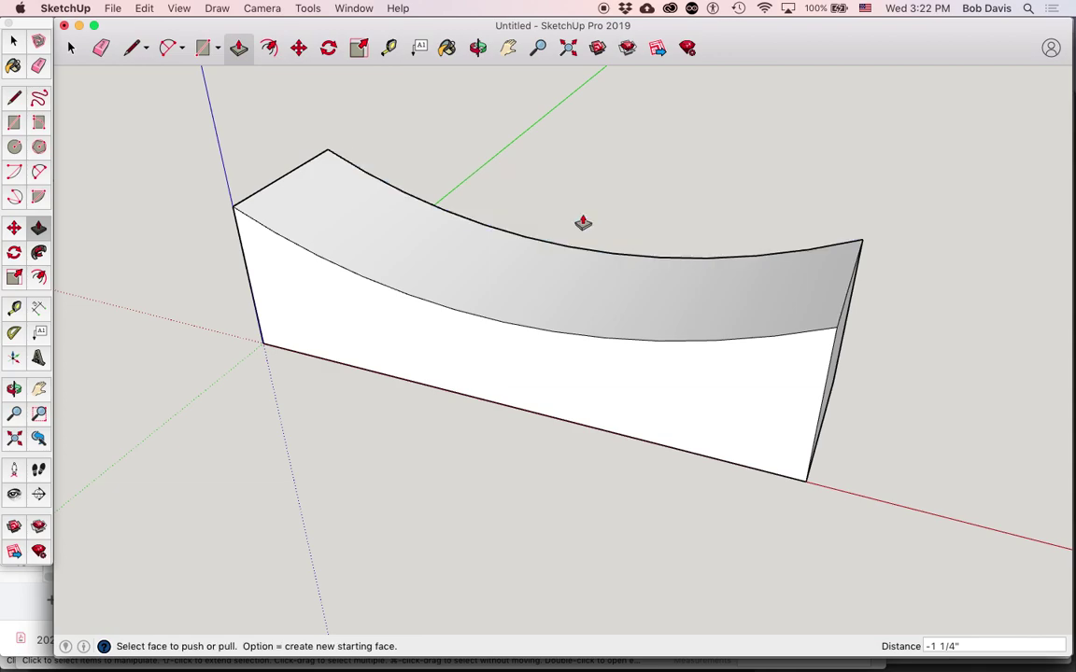
key("o")
left_click_drag(475, 483, 477, 336)
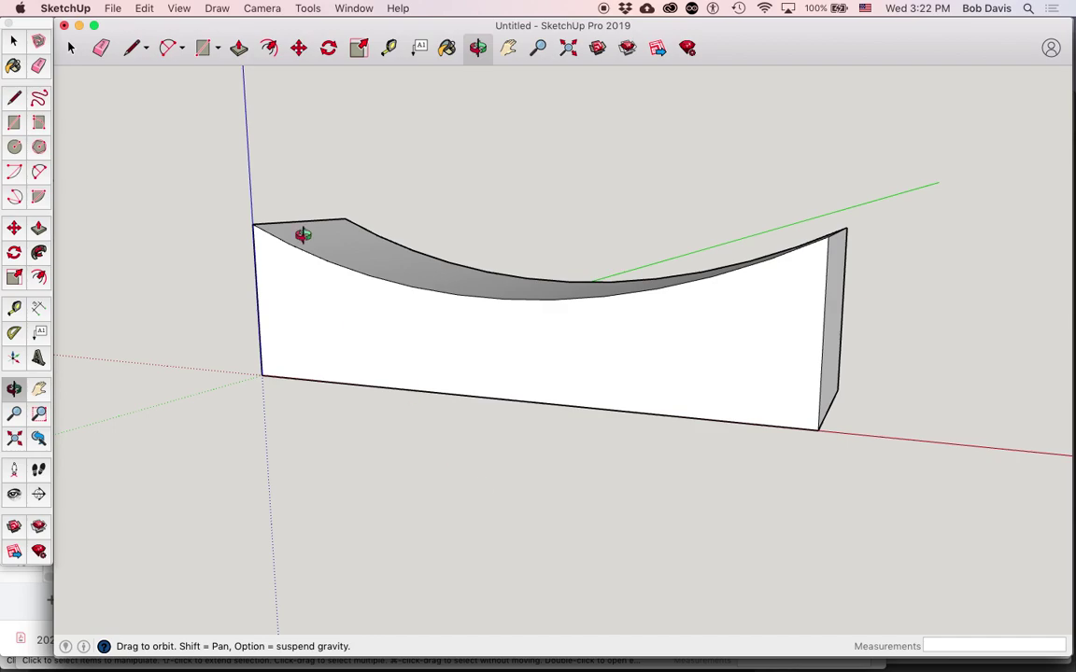
Switch to the Bottom standard view with the Circle tool ready.
left_click(262, 8)
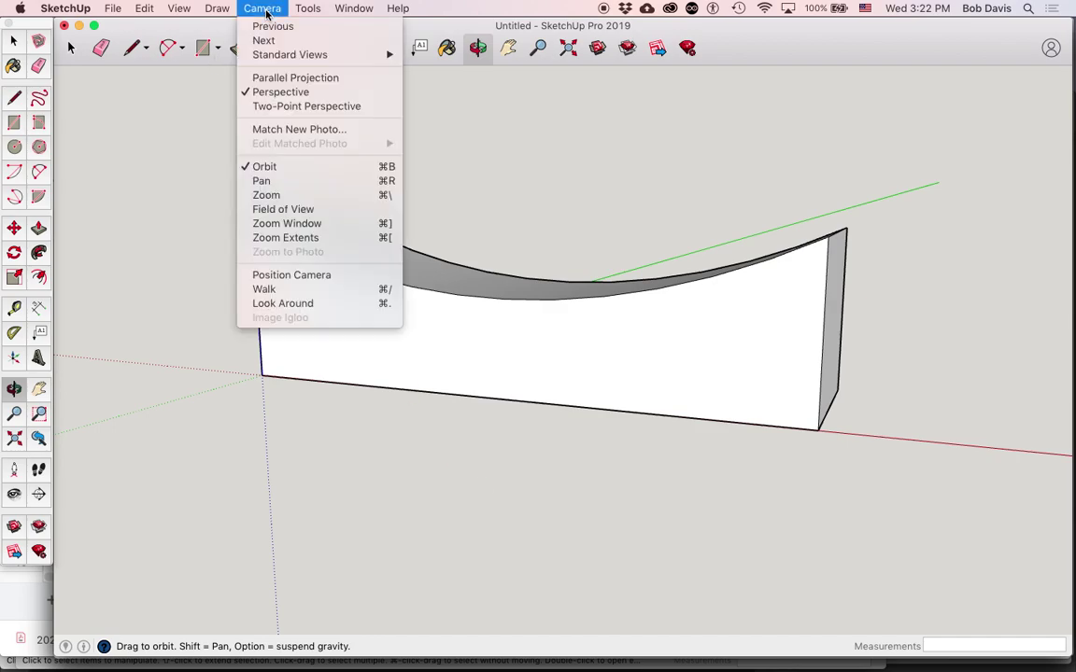
mouse_move(298, 54)
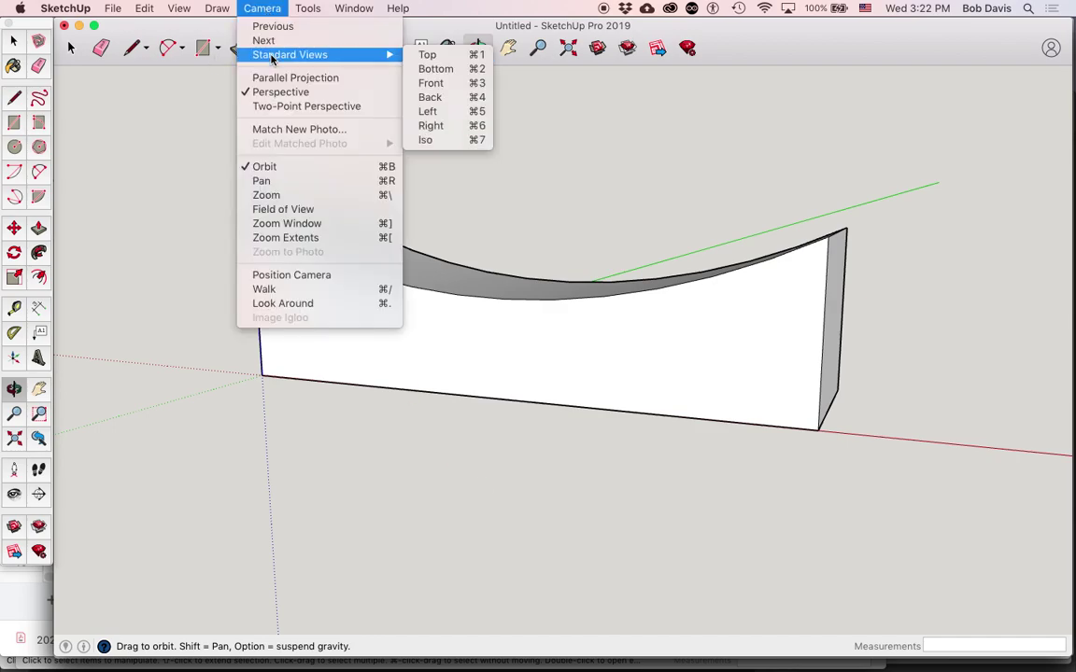
left_click(428, 70)
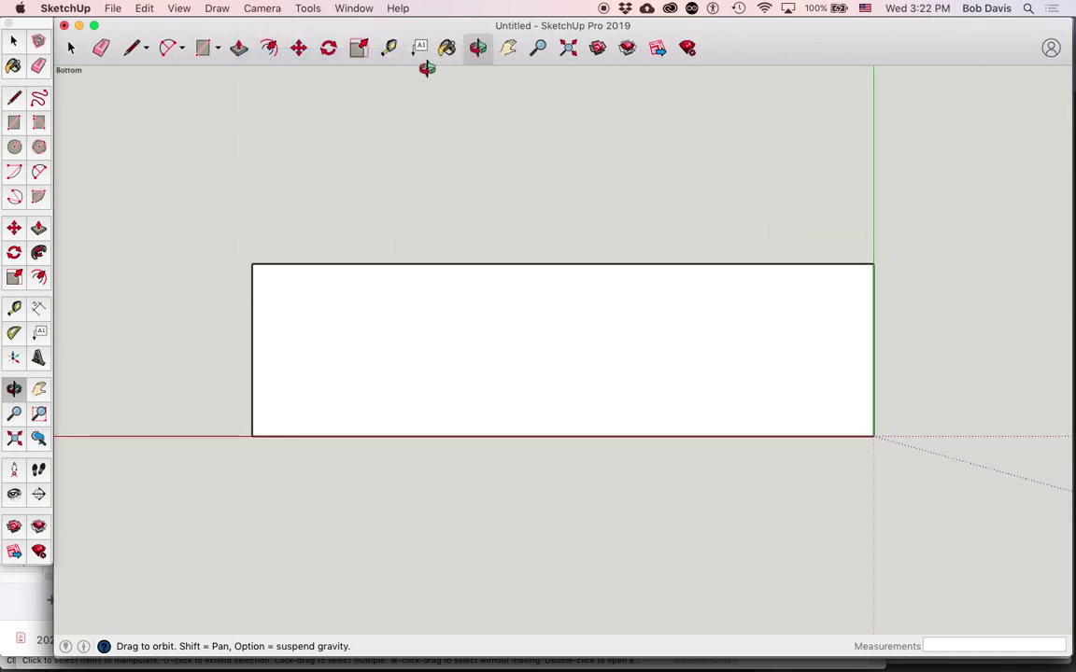
left_click(15, 146)
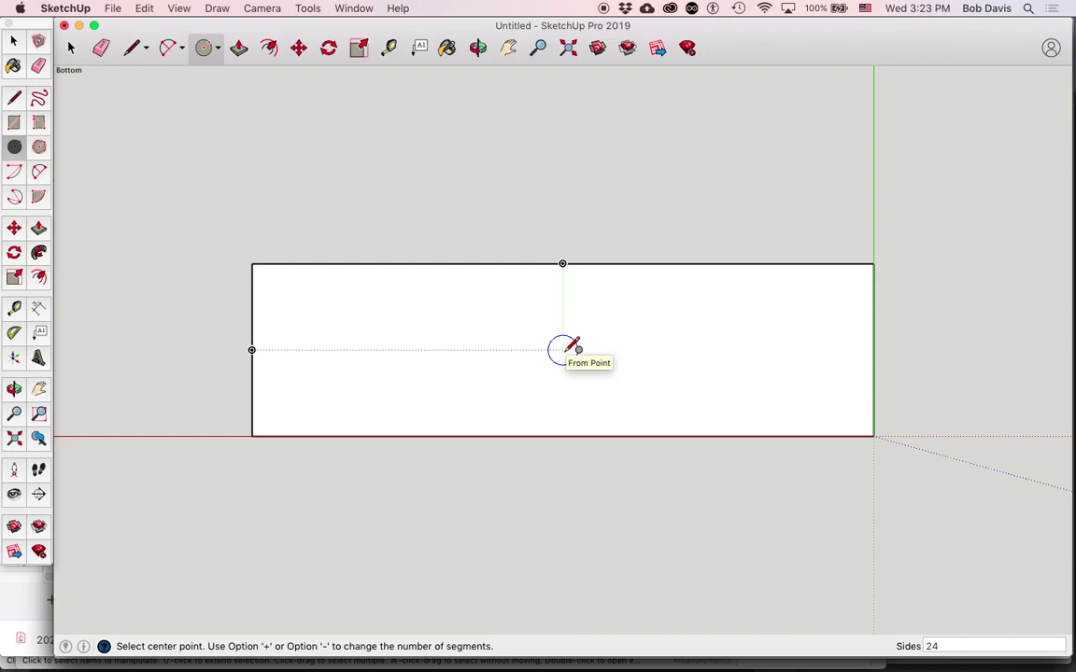
Draw a .5-radius circle centred on the block's bottom face.
left_click(562, 350)
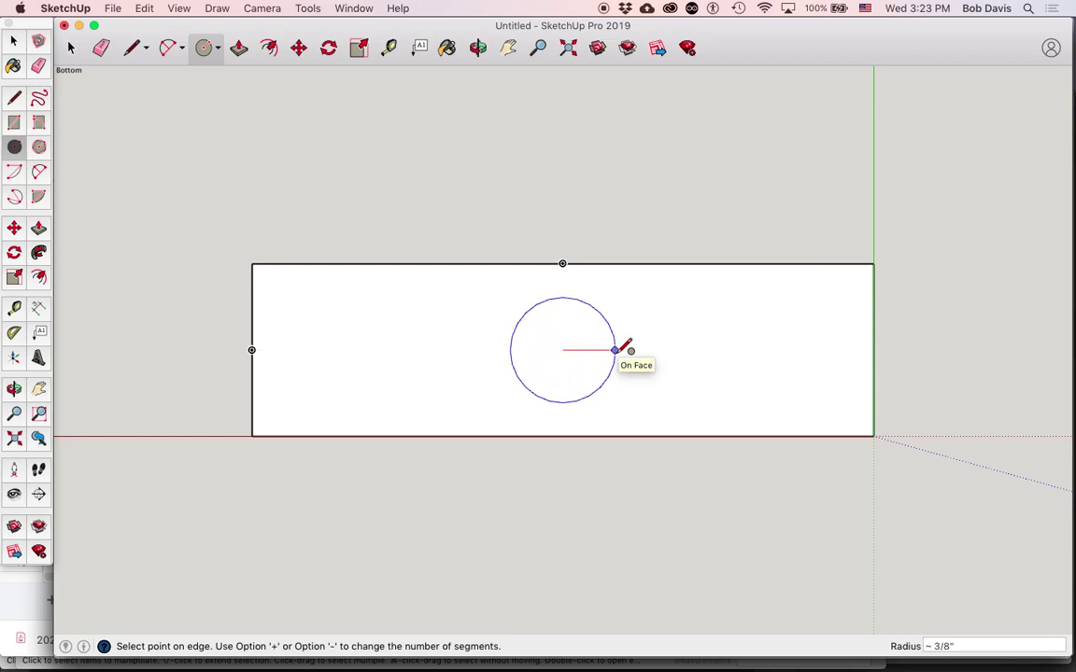
type(".5")
key("Return")
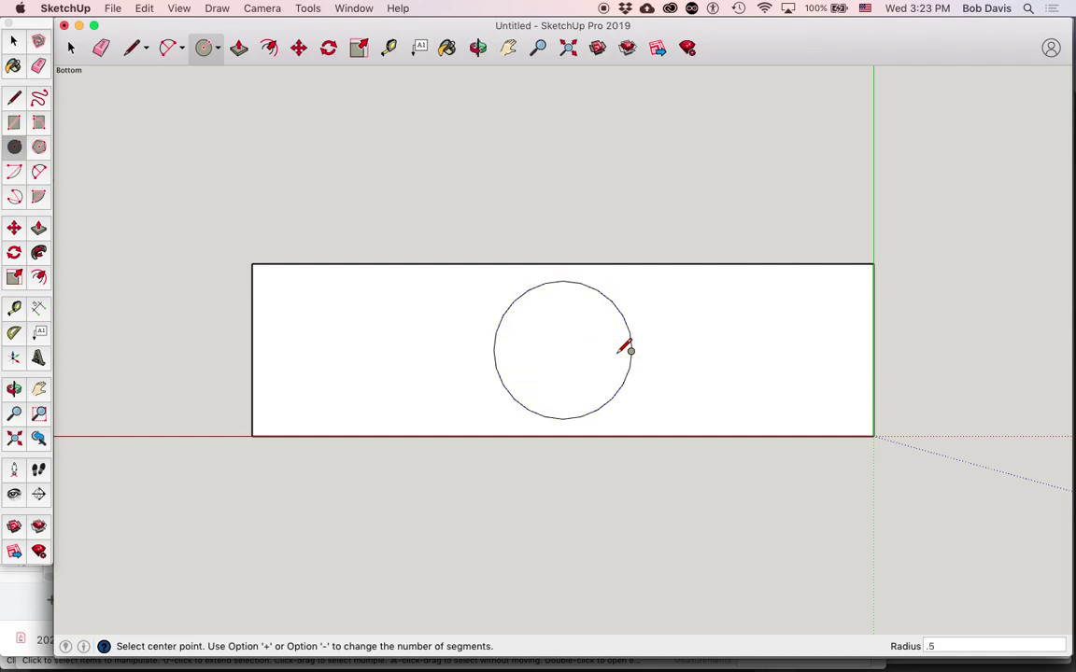
Extrude the .5-radius circle into a cylinder rising through the block past its curved top.
key("o")
left_click_drag(825, 187, 734, 495)
left_click_drag(636, 310, 601, 483)
key("p")
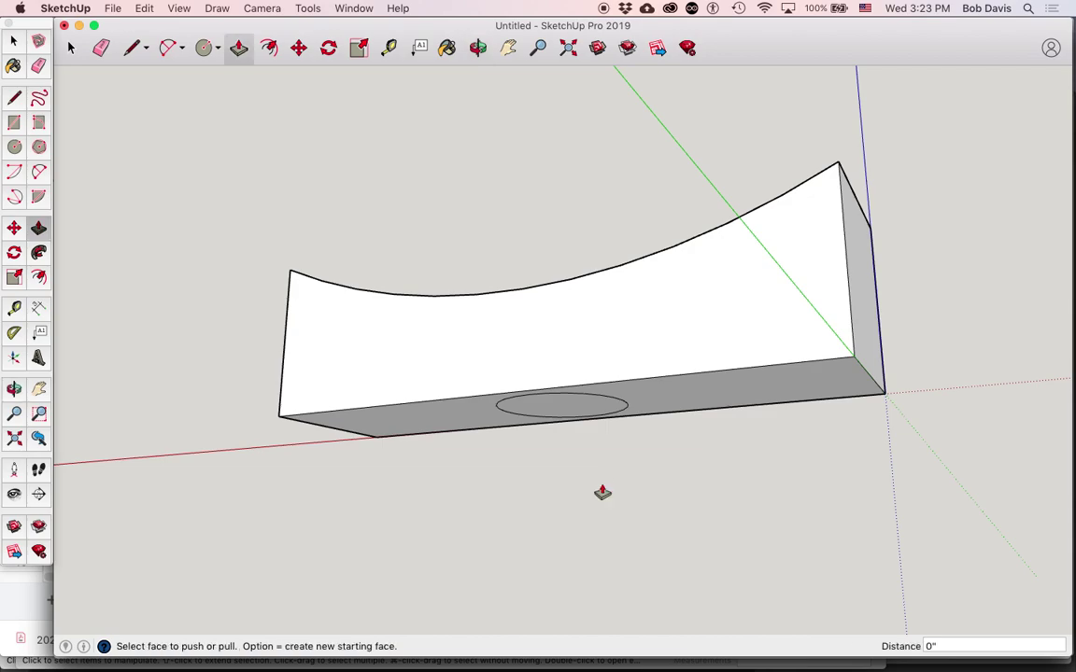
left_click(545, 409)
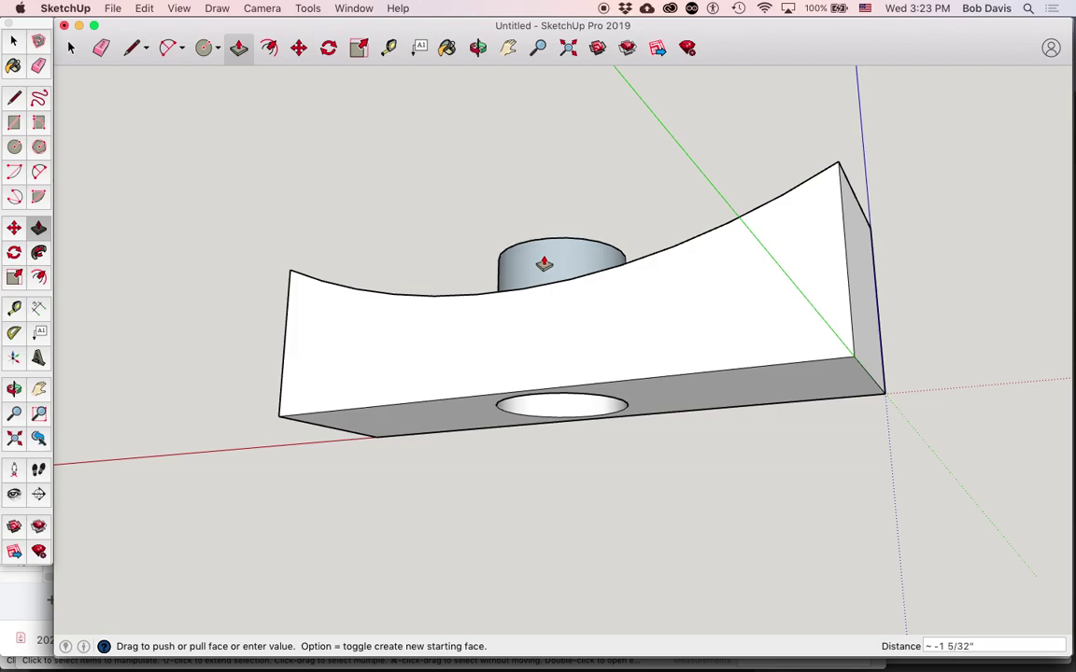
left_click(543, 263)
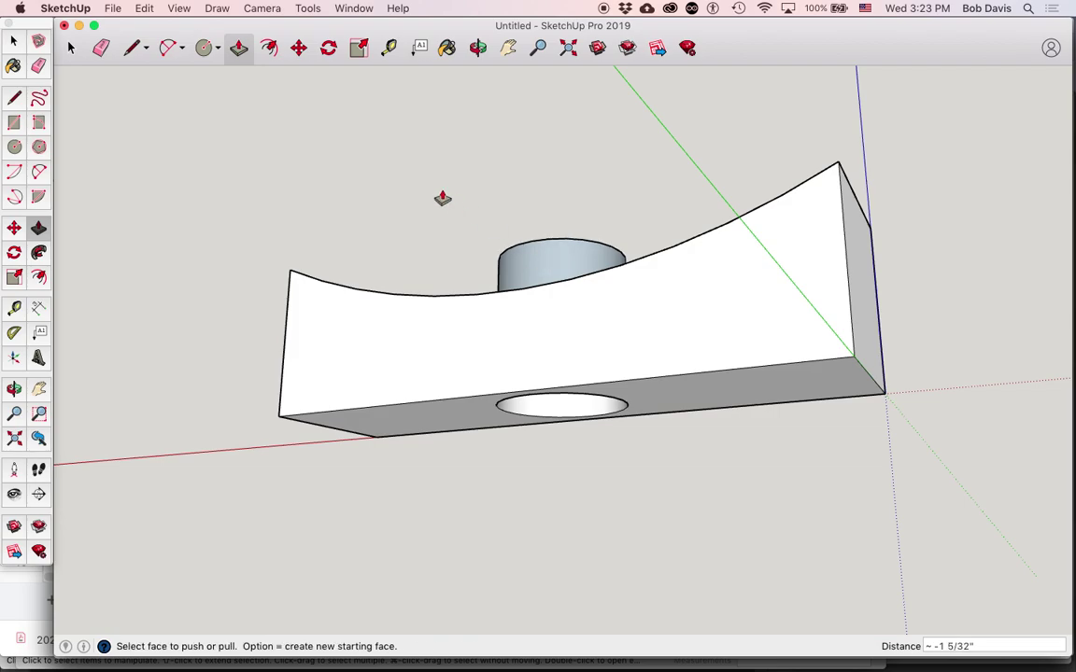
Select the cylinder's curved side face from a top-down view.
key("o")
left_click_drag(304, 154, 698, 573)
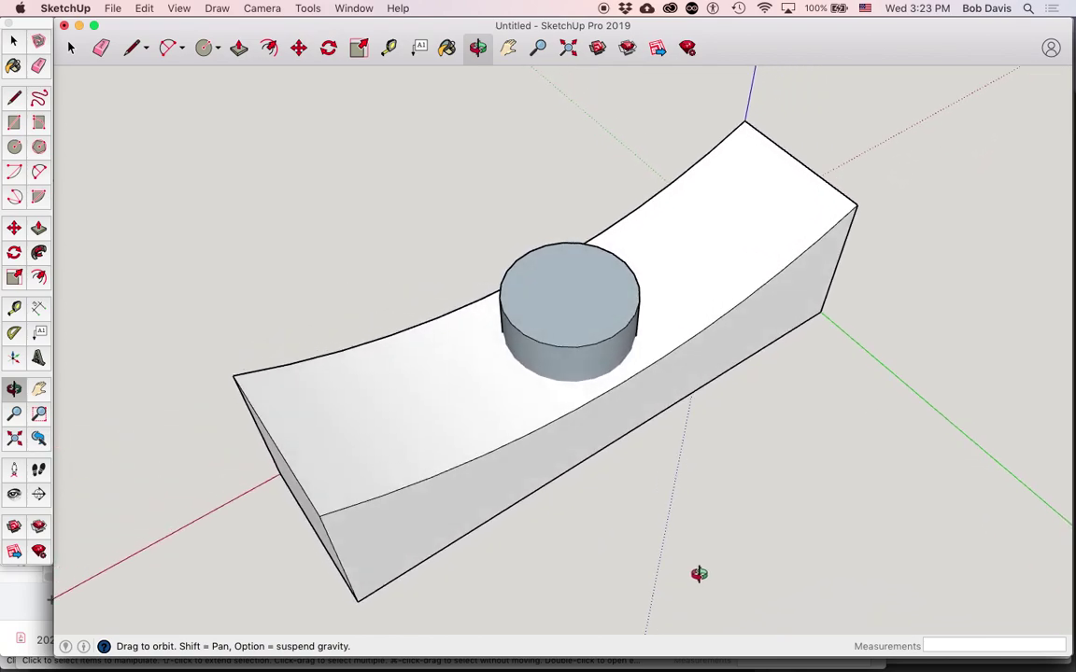
key("space")
left_click(574, 372)
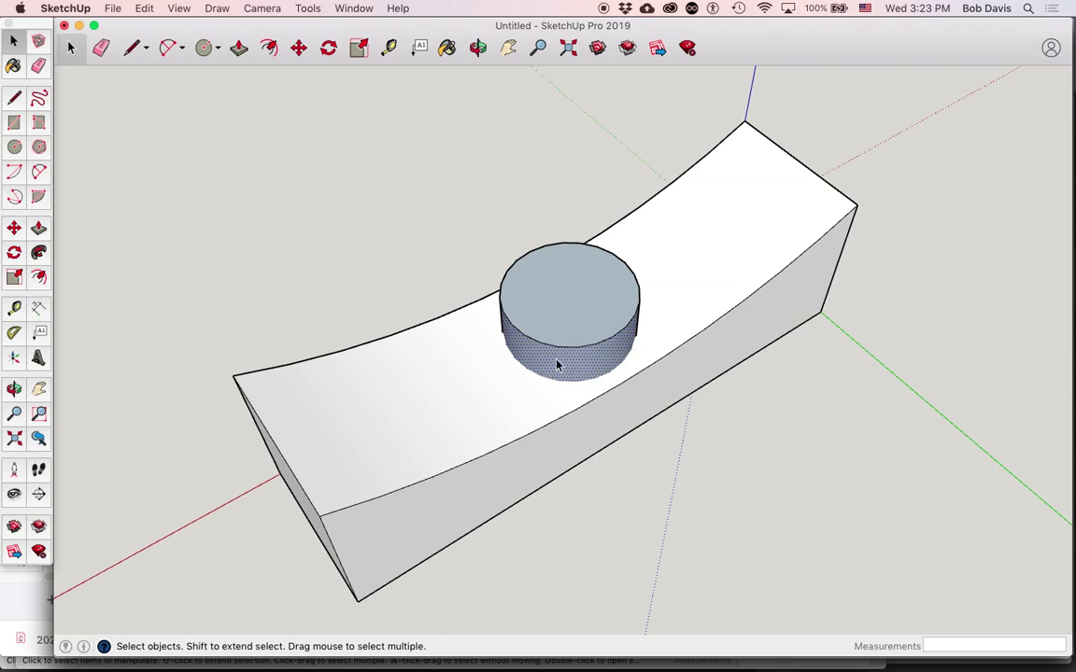
Intersect the selected cylinder with the model using Edit > Intersect Faces > With Model.
left_click(147, 9)
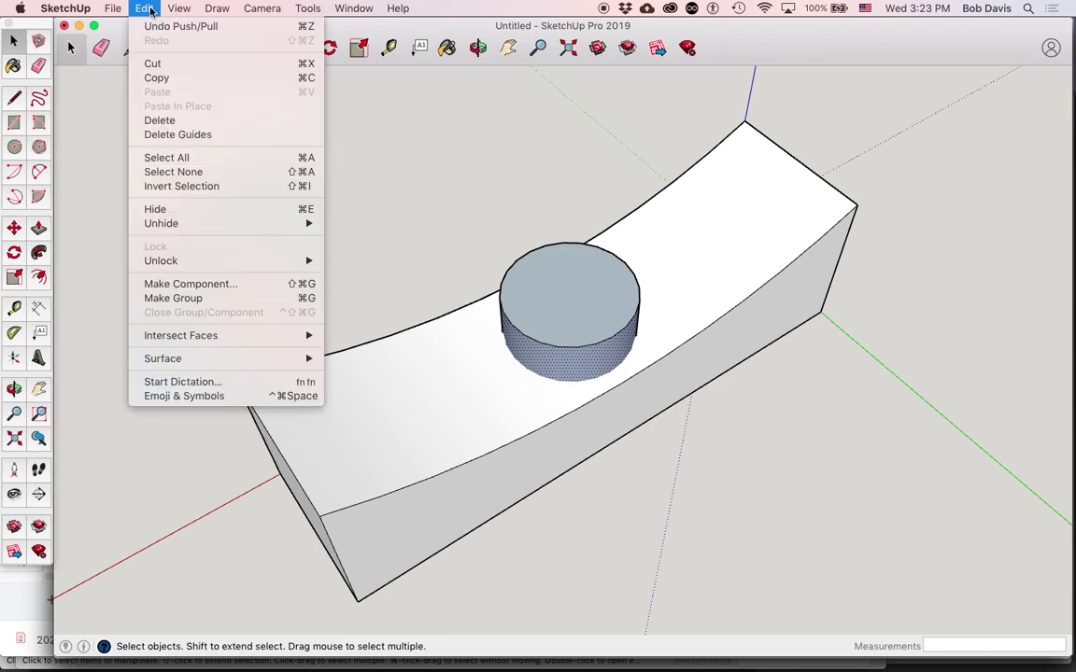
mouse_move(193, 335)
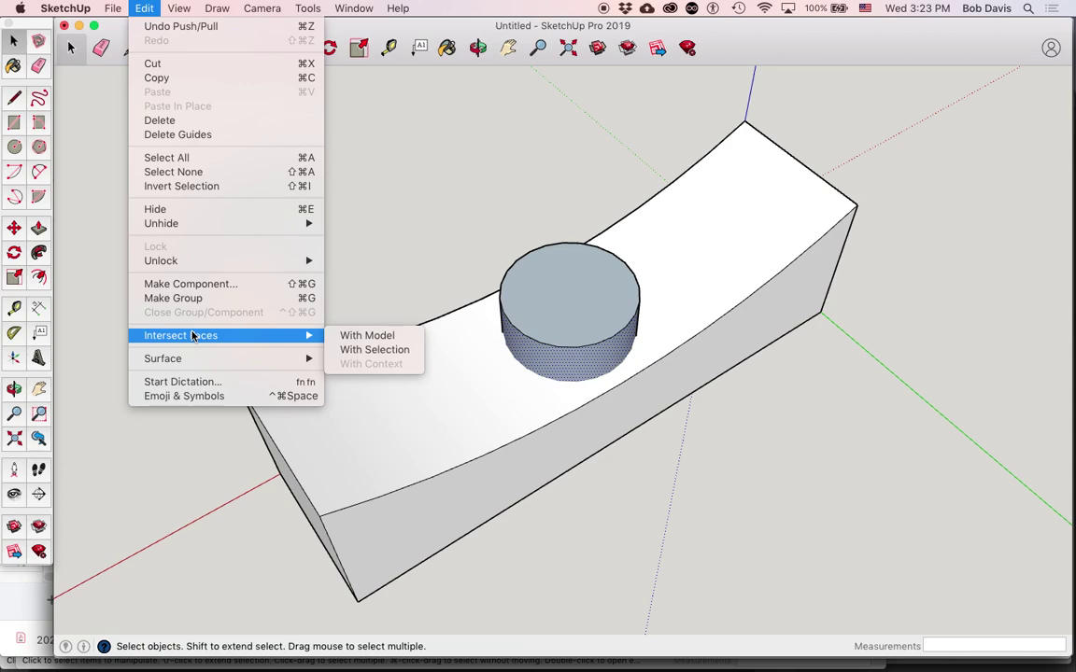
left_click(365, 338)
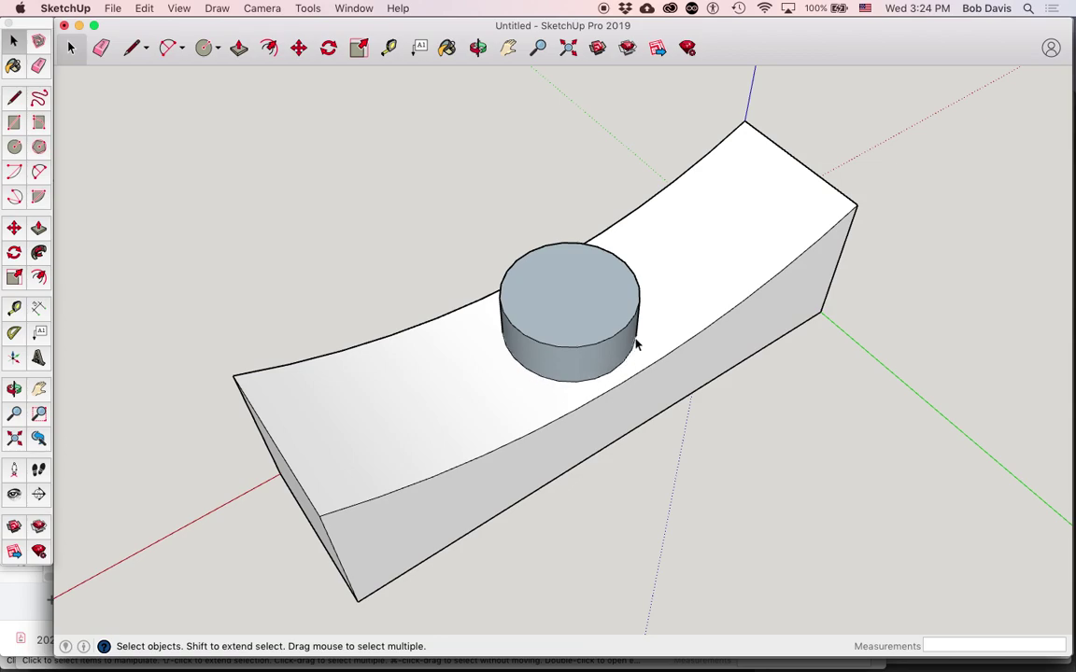
key("e")
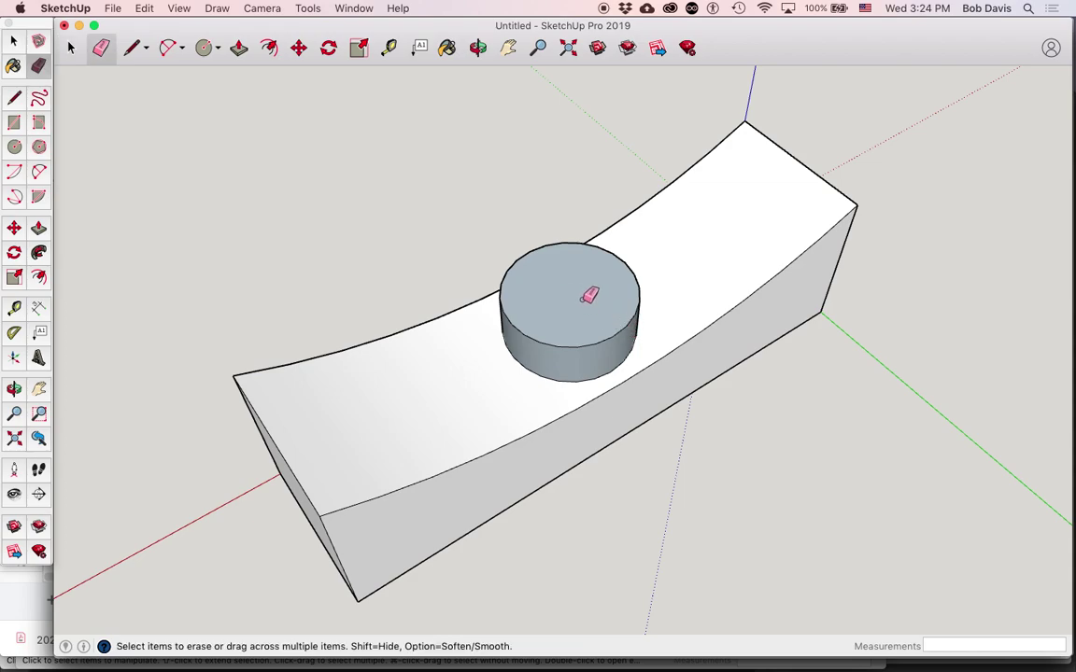
Erase the protruding cylinder and delete the leftover circle face to open a round hole.
left_click(577, 345)
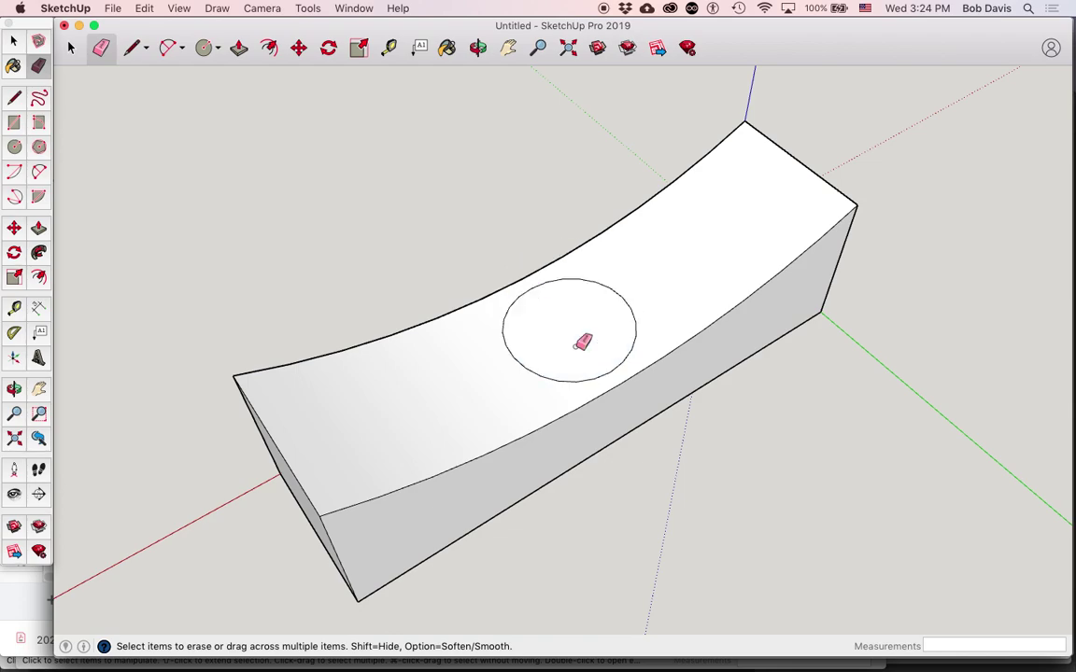
left_click(70, 47)
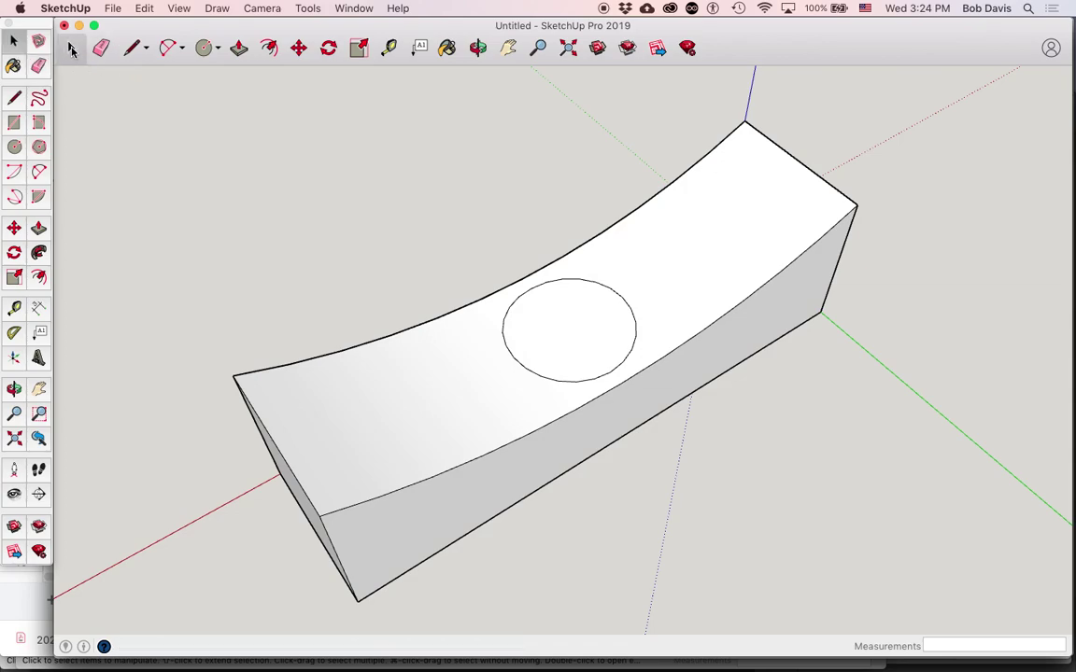
left_click(592, 326)
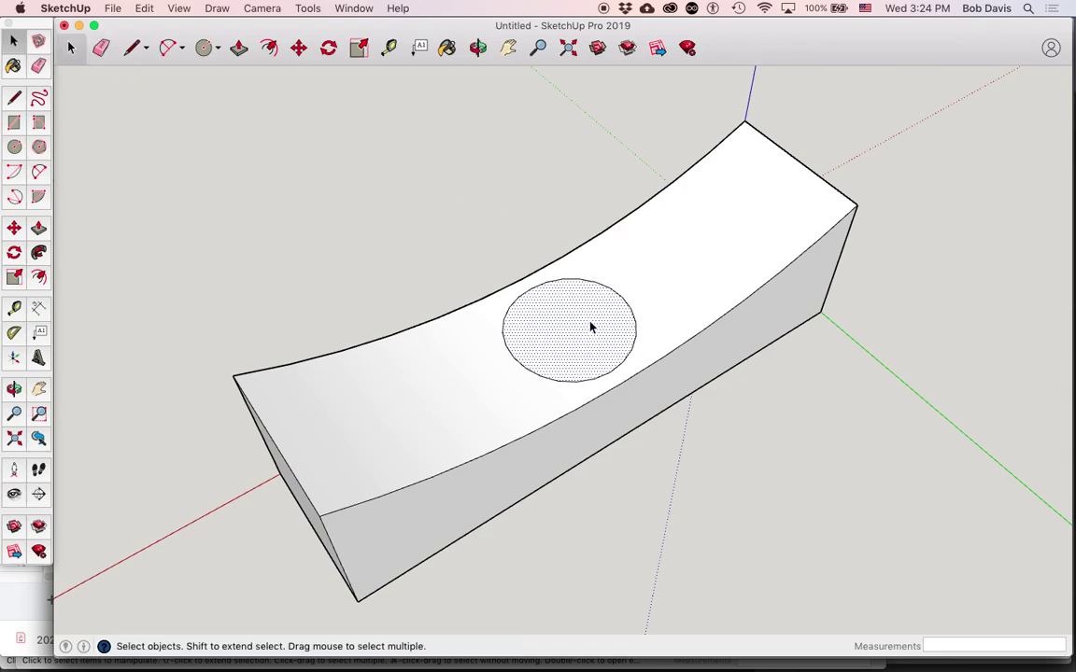
key("Delete")
key("o")
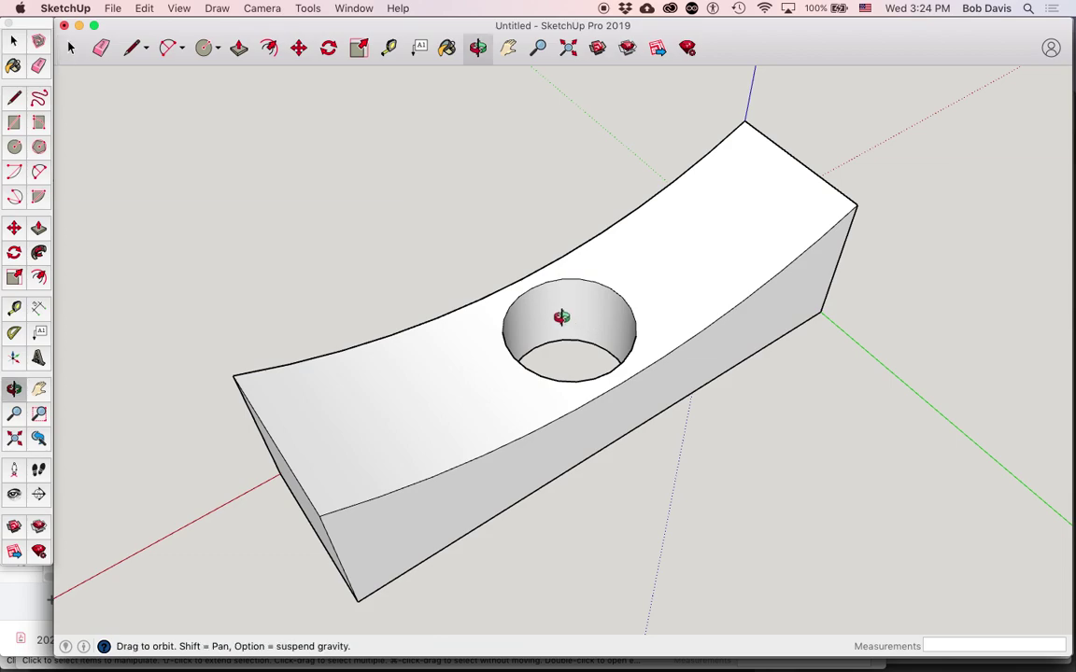
left_click_drag(561, 317, 559, 371)
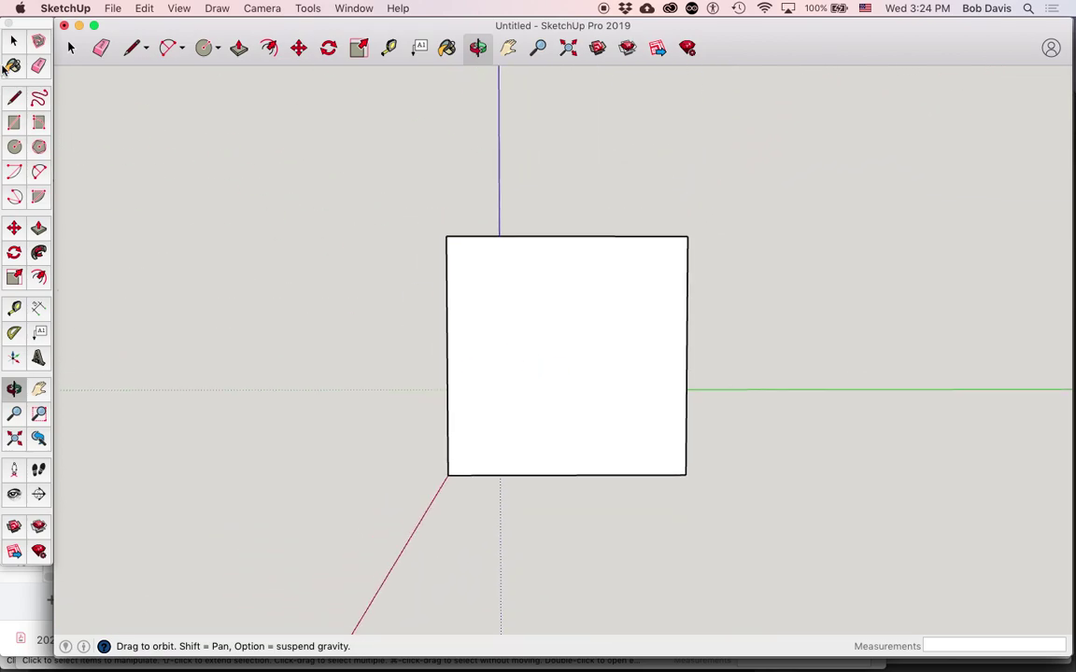
Place vertical and horizontal guides 5/8 inch in, crossing at the end face's centre.
left_click(15, 148)
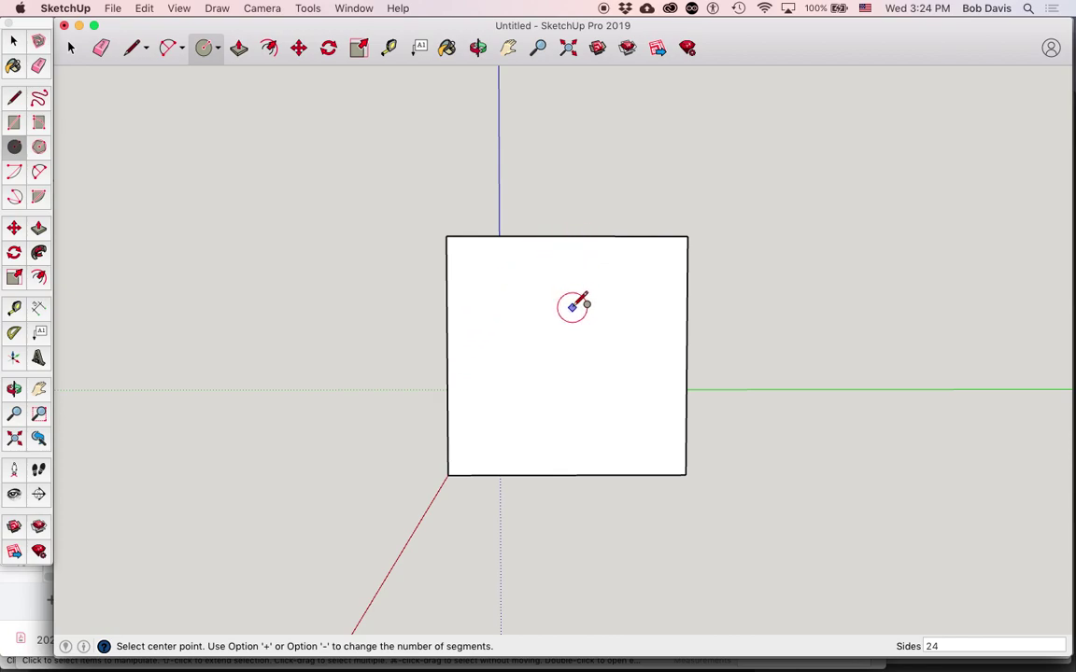
scroll(574, 304, "up", 4)
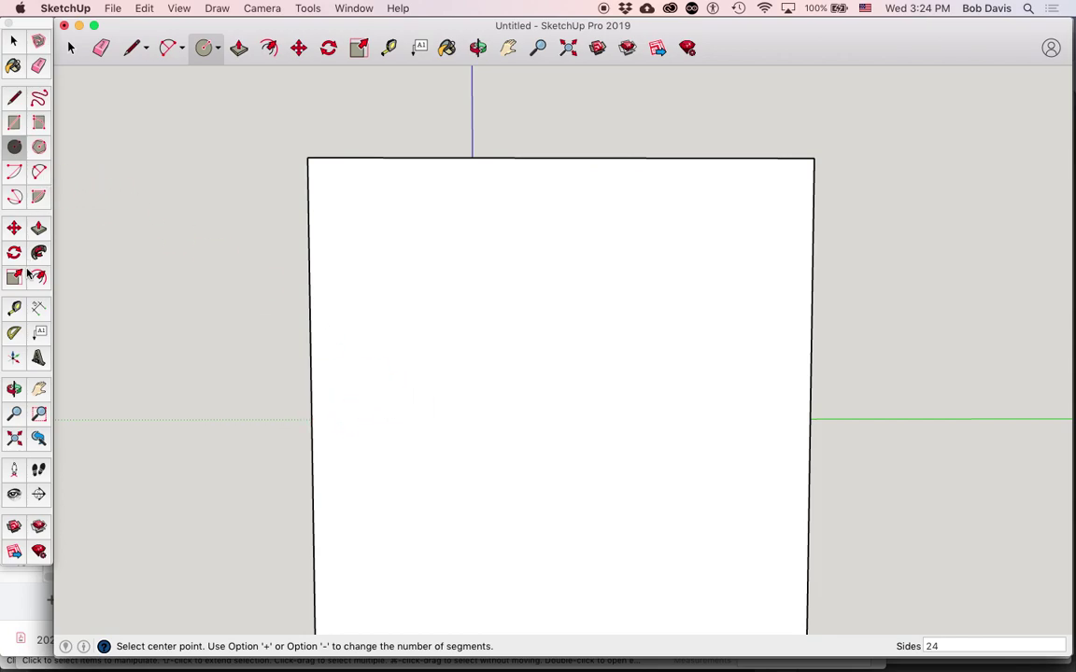
left_click(16, 308)
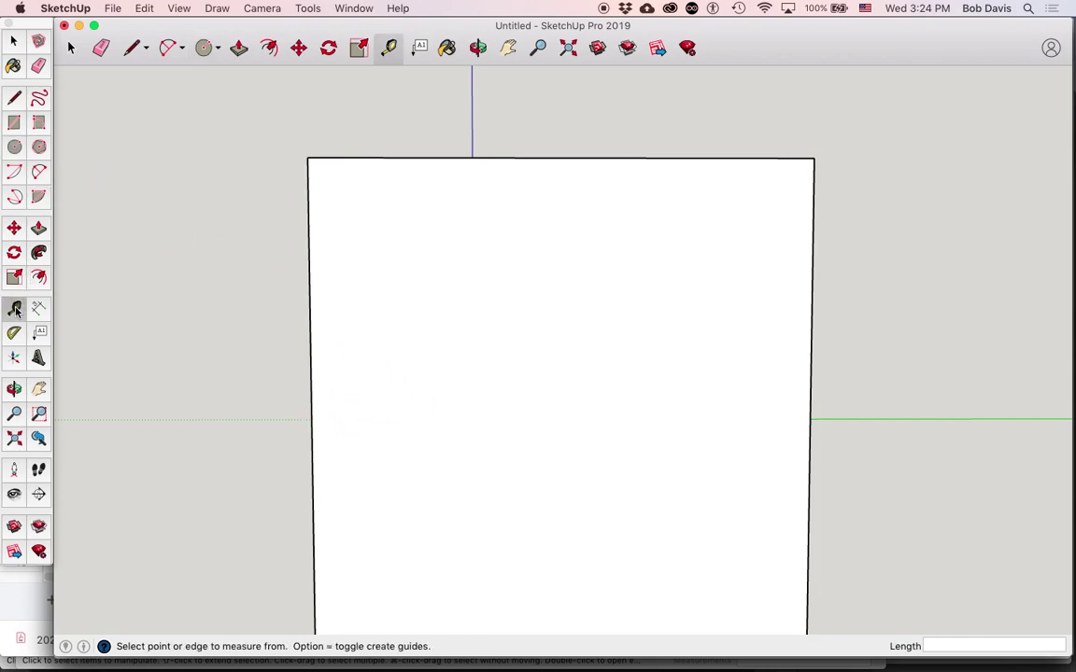
left_click(308, 259)
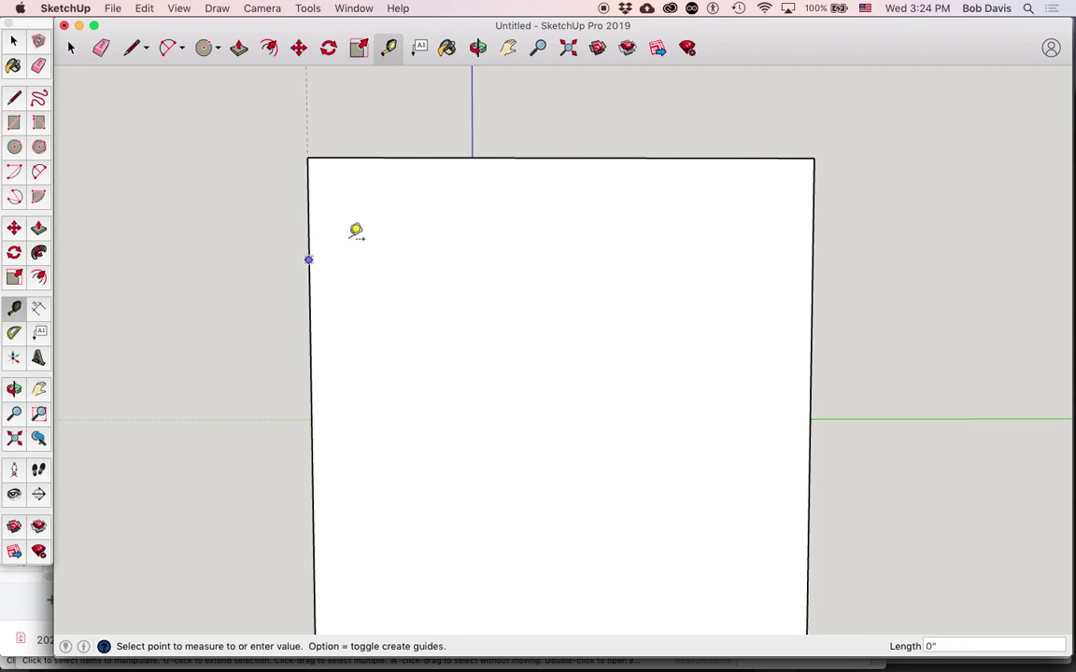
left_click(563, 153)
left_click(365, 158)
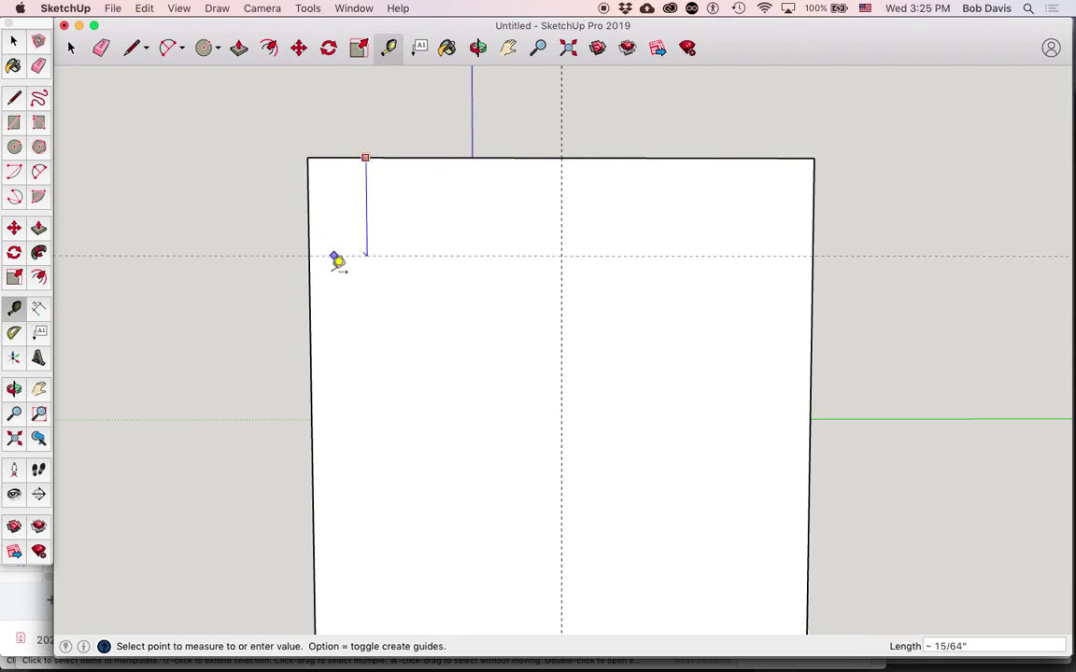
left_click(320, 405)
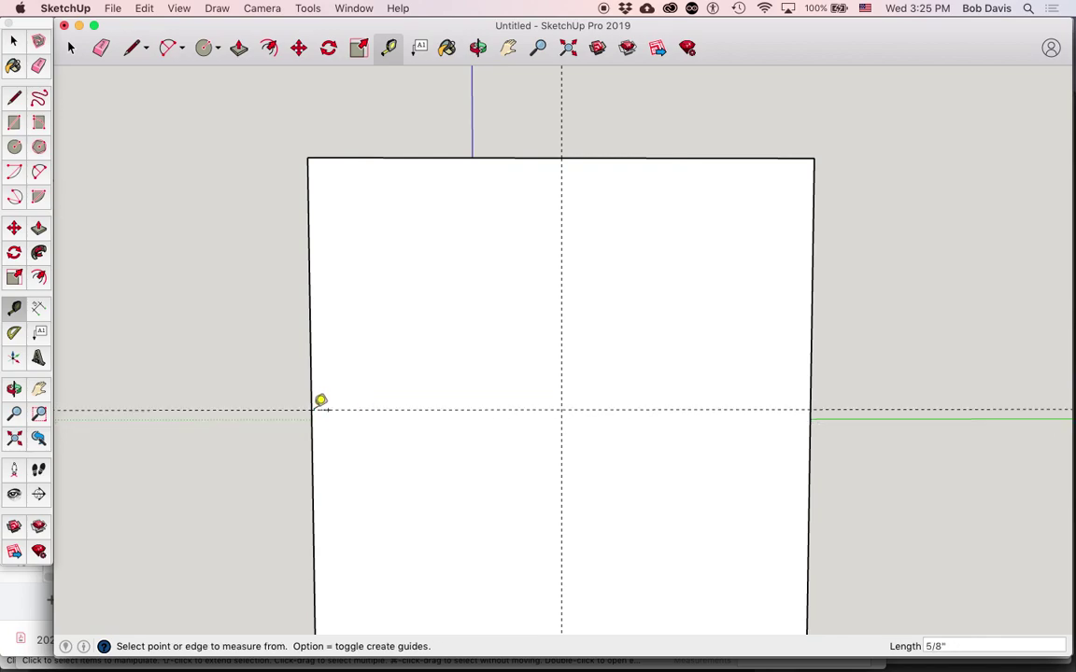
Draw a 1/8-inch-radius circle centred on the guide intersection of the block's end face.
left_click(15, 146)
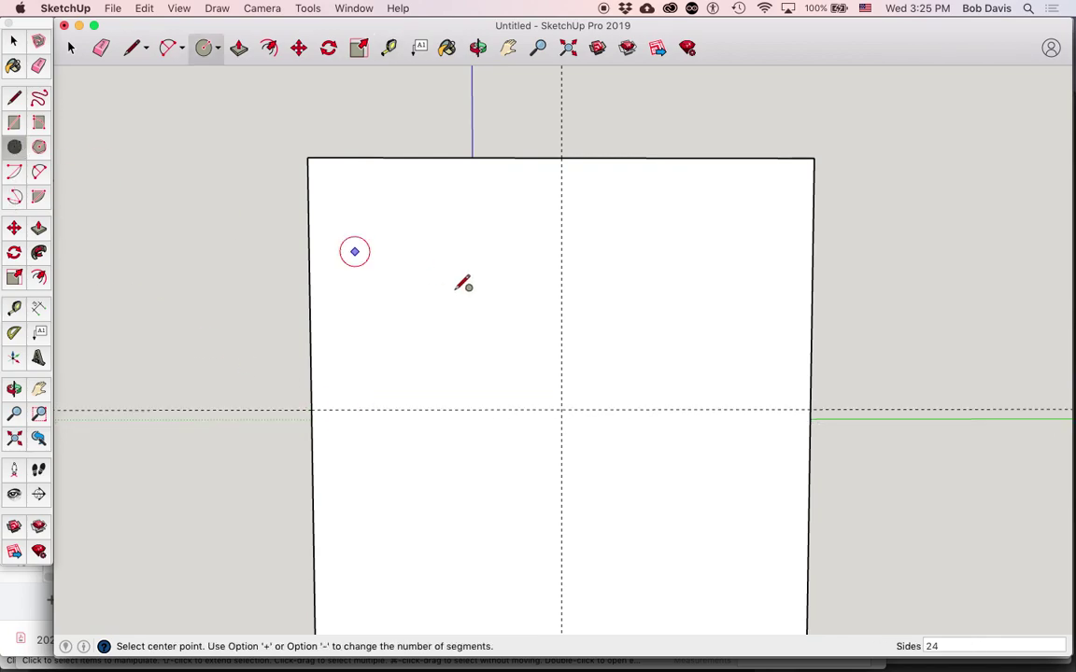
left_click(561, 409)
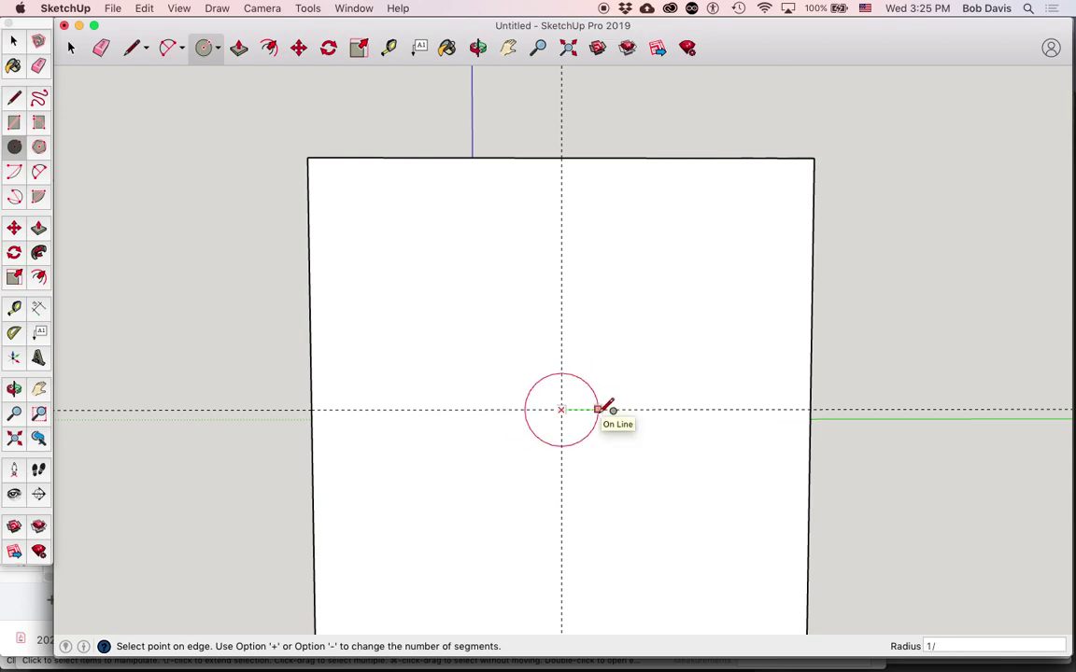
type("1/8")
key("Return")
Push/pull the circle out 1/2 inch to form a round peg.
key("o")
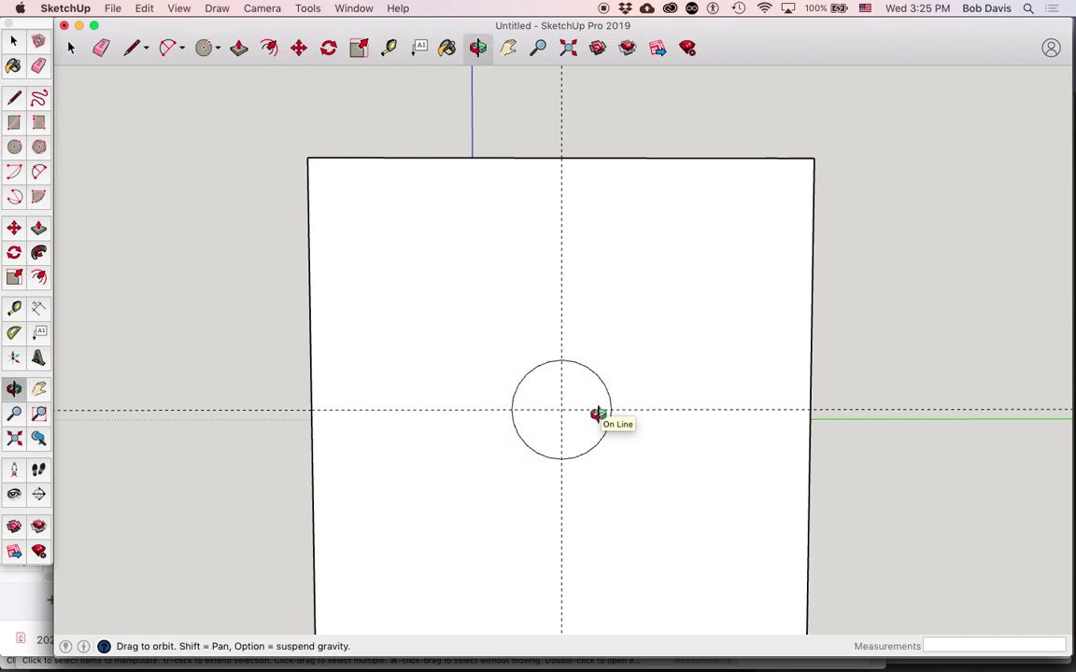
left_click_drag(680, 336, 451, 463)
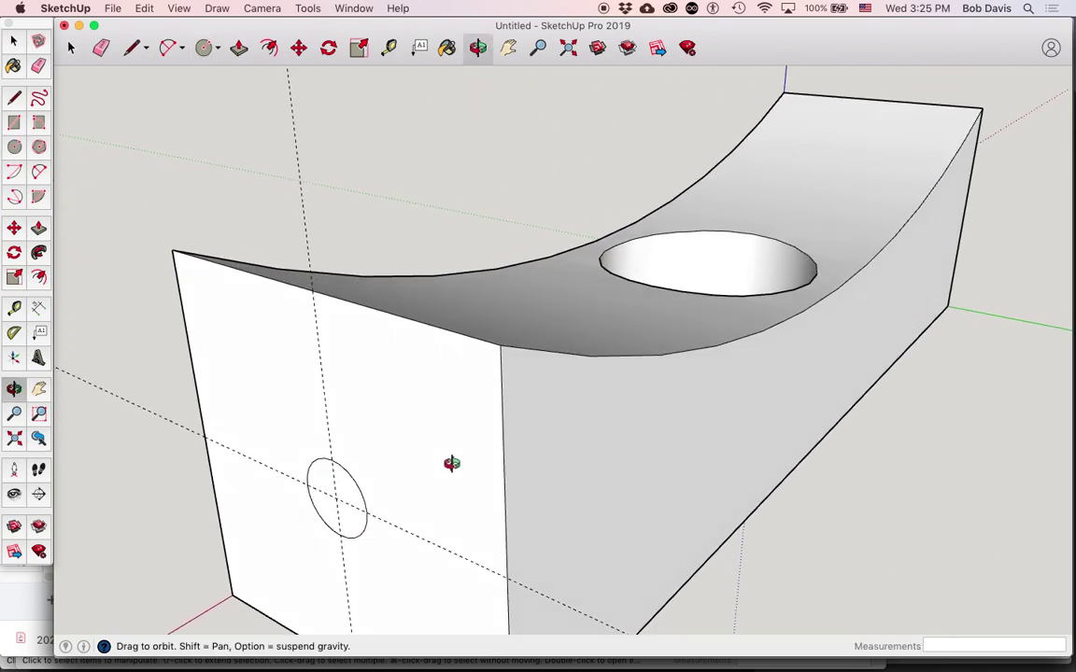
key("p")
left_click(344, 498)
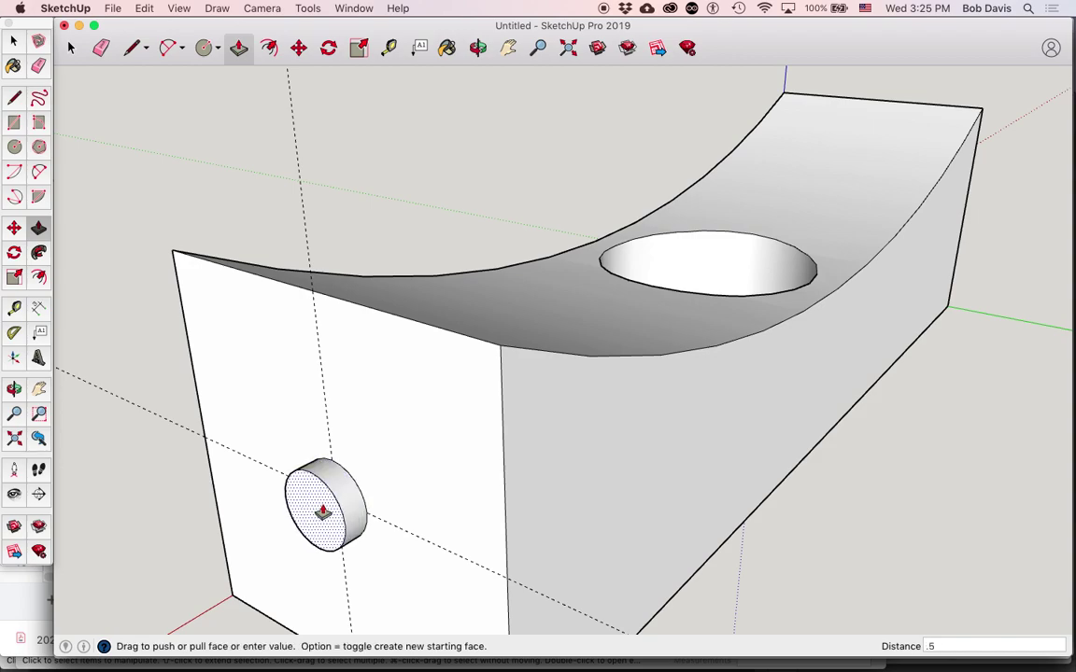
type(".5")
key("Return")
scroll(318, 424, "down", 5)
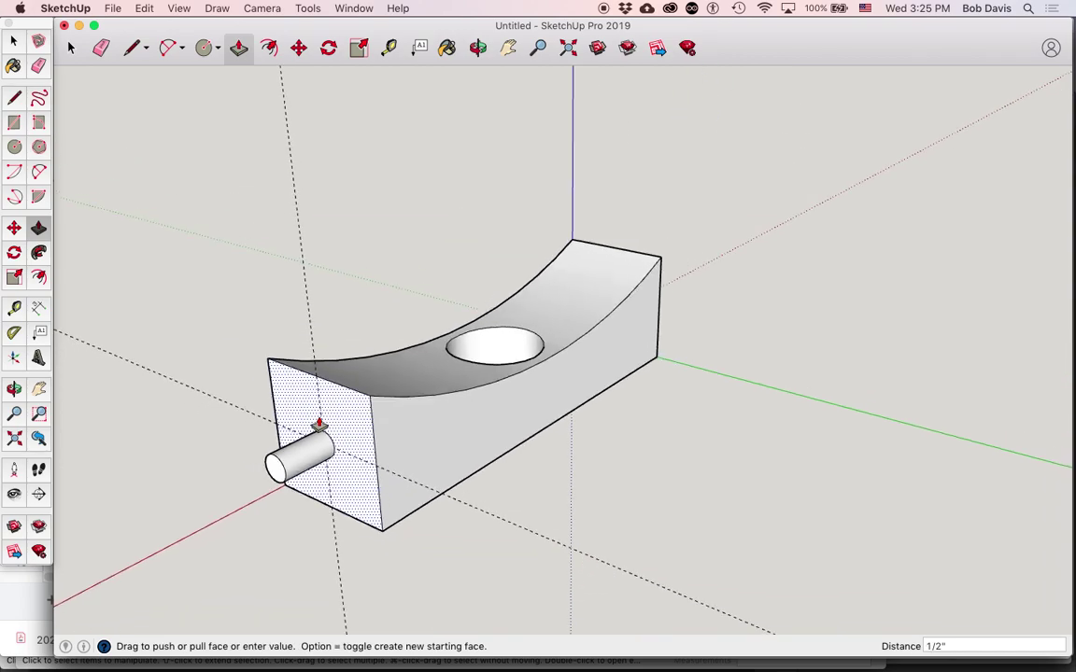
Draw a 1/8-inch-radius circle at the centre of the block's opposite end face.
key("o")
left_click_drag(759, 425, 333, 429)
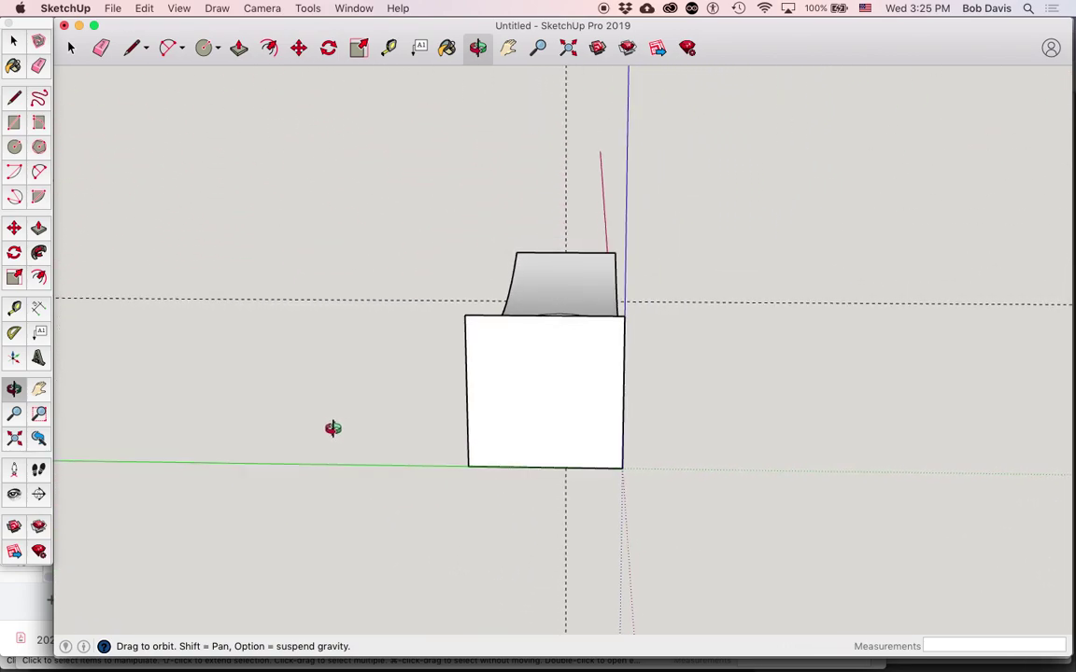
key("c")
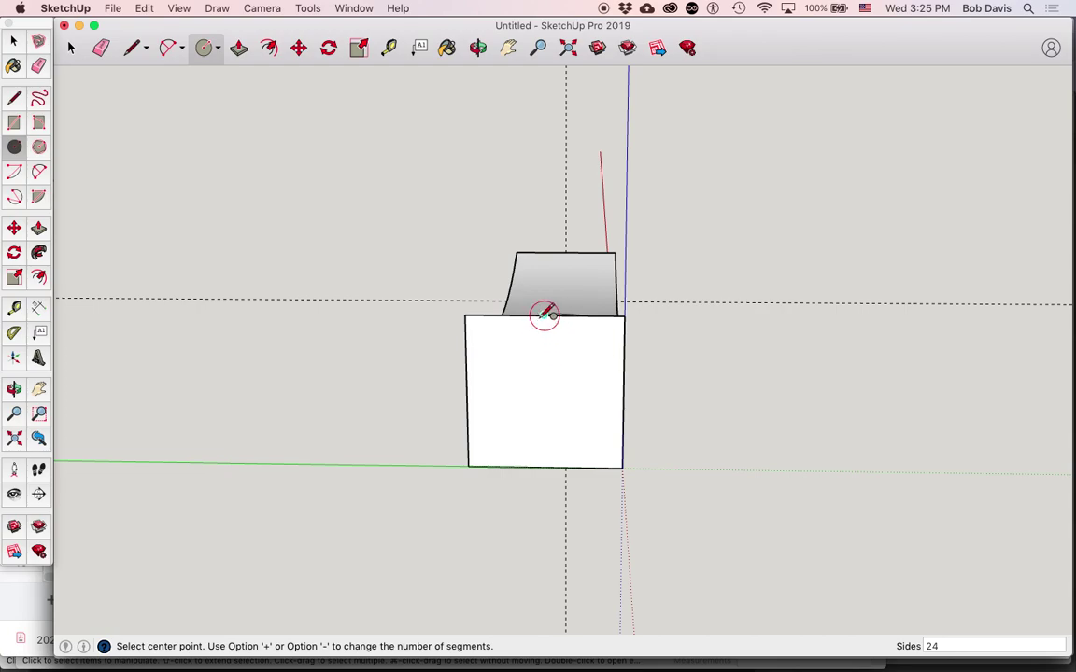
left_click(546, 392)
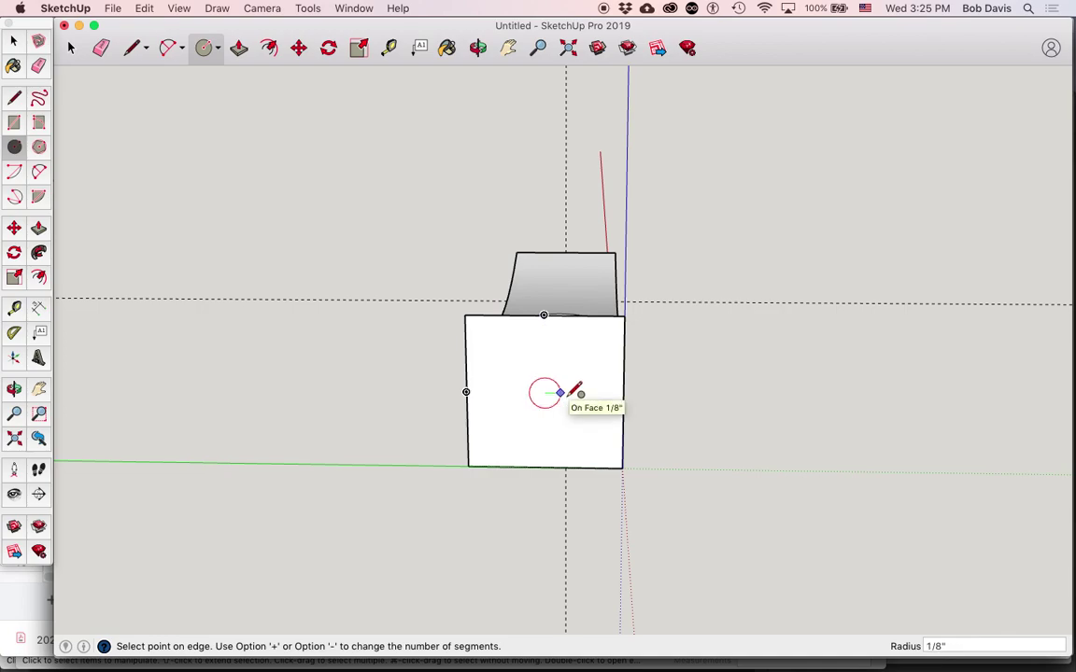
left_click(560, 394)
Pull that circle out 1/2 inch into a matching peg.
key("p")
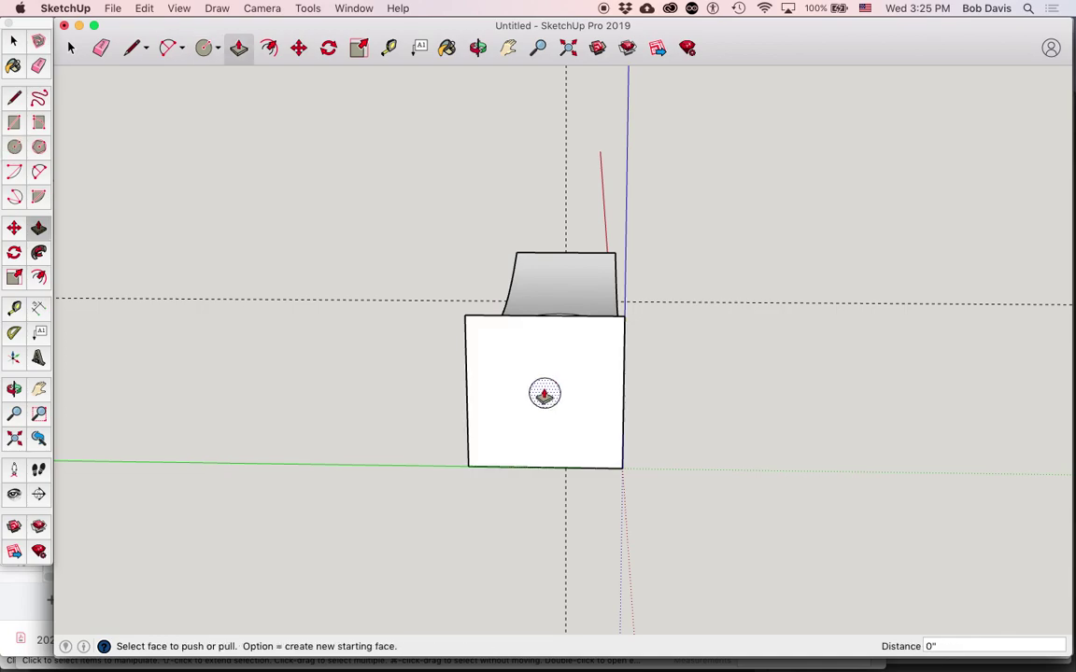
left_click_drag(544, 393, 529, 432)
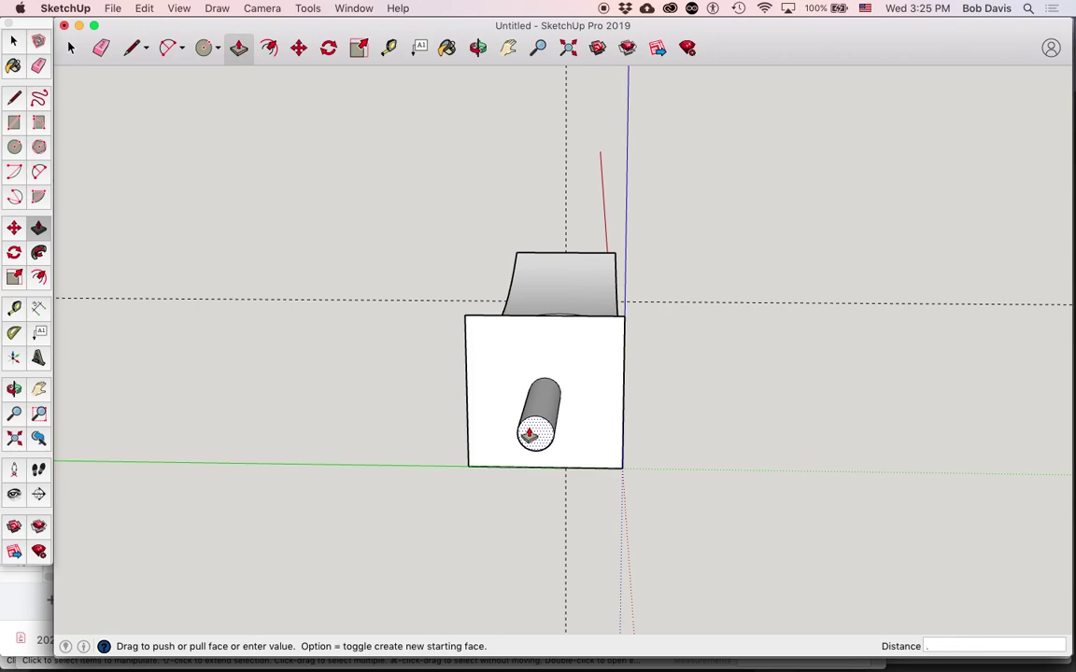
key("Return")
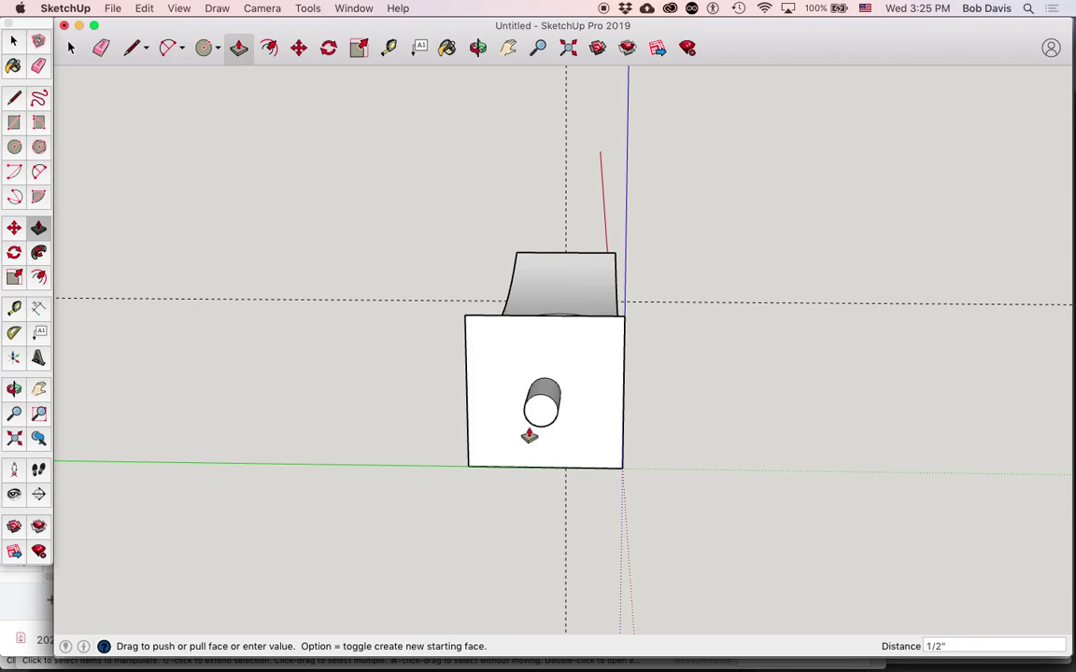
key("o")
left_click_drag(702, 371, 265, 527)
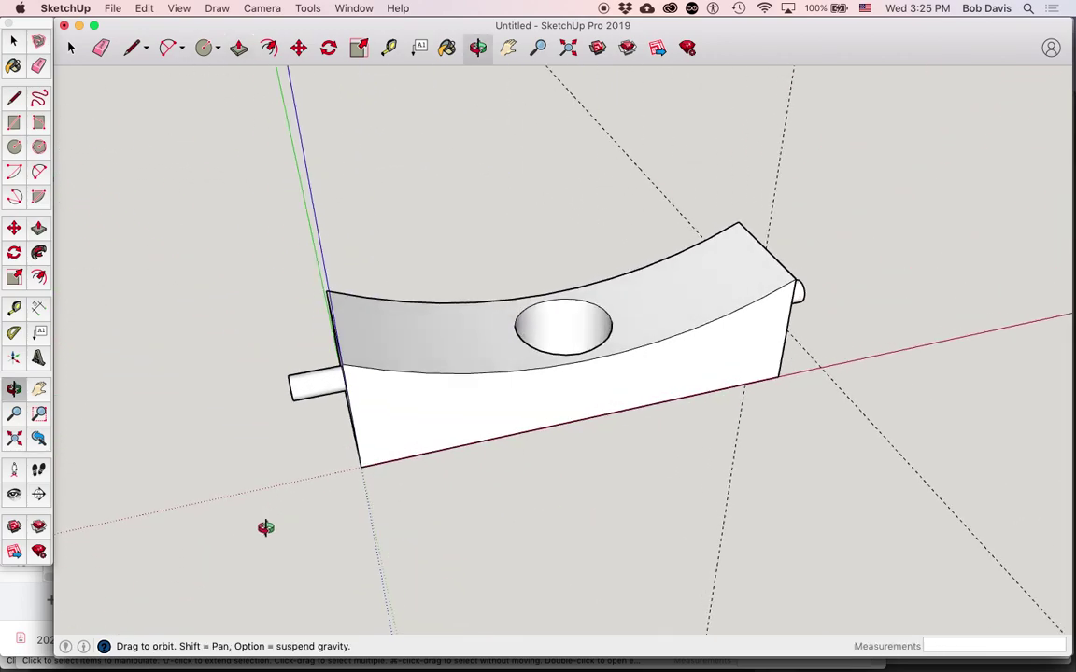
left_click(142, 7)
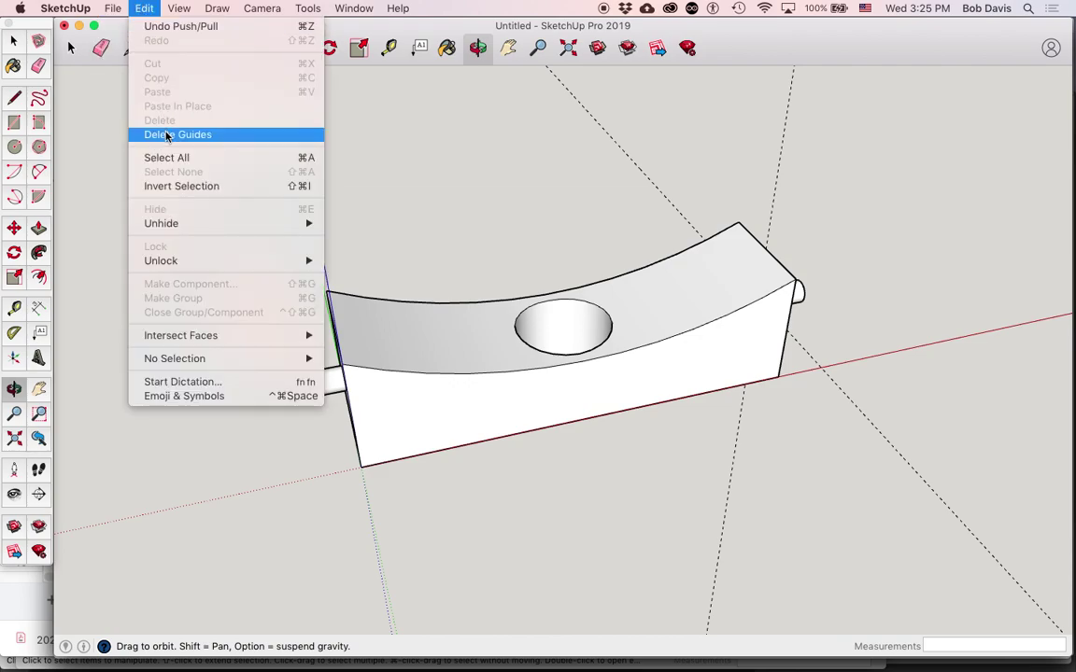
Delete all guide lines, then save the model as 'gutter' in Documents.
left_click(166, 136)
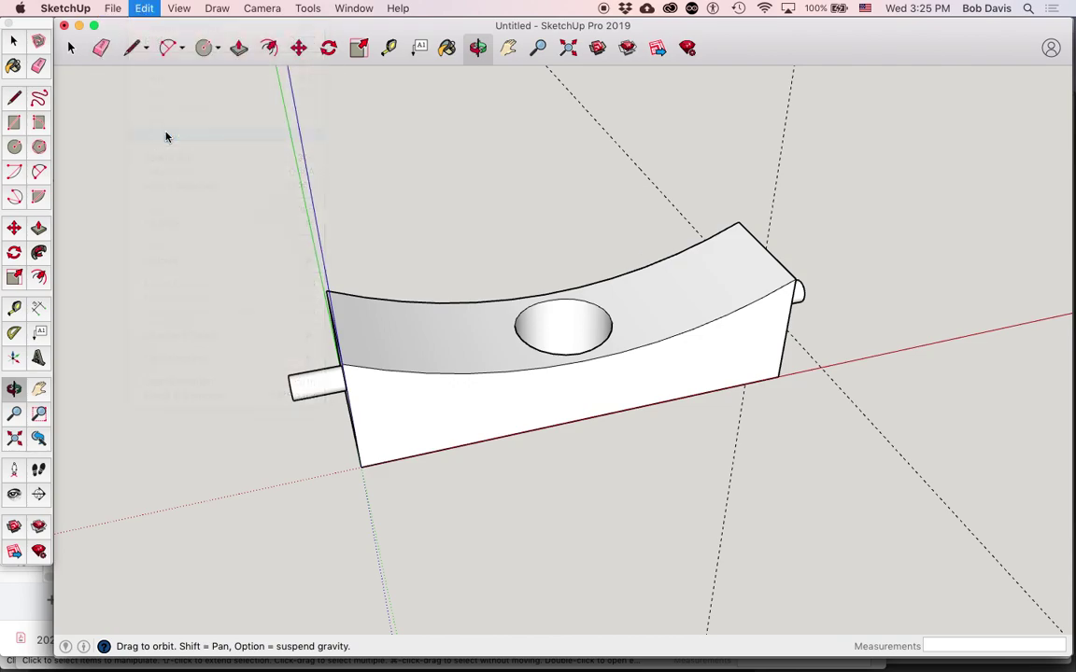
left_click(113, 8)
left_click(124, 105)
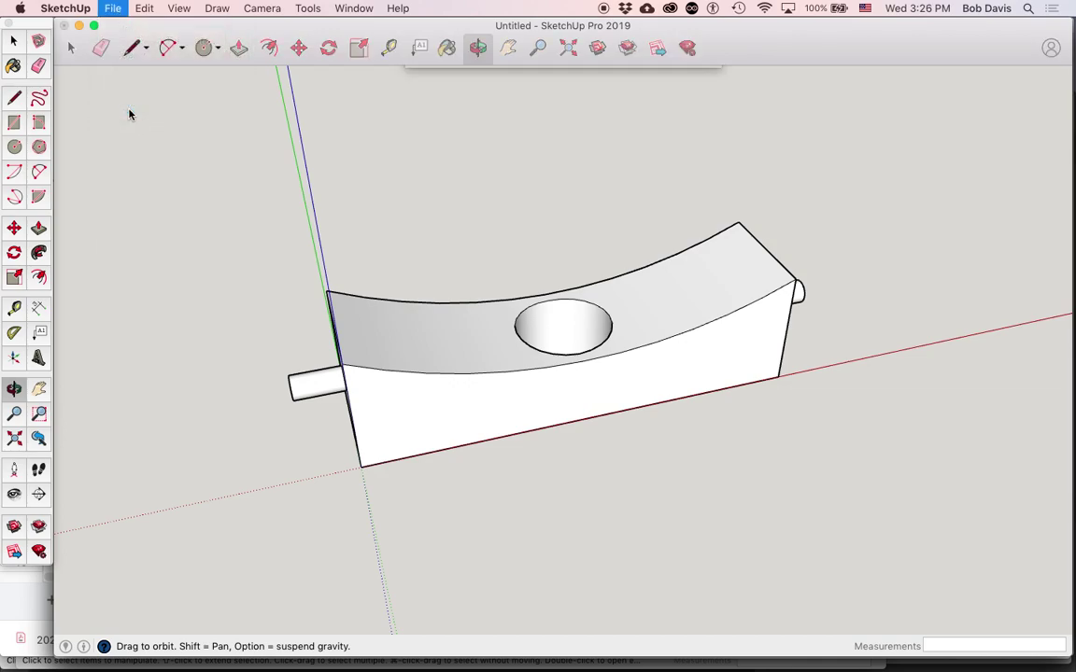
type("gutter")
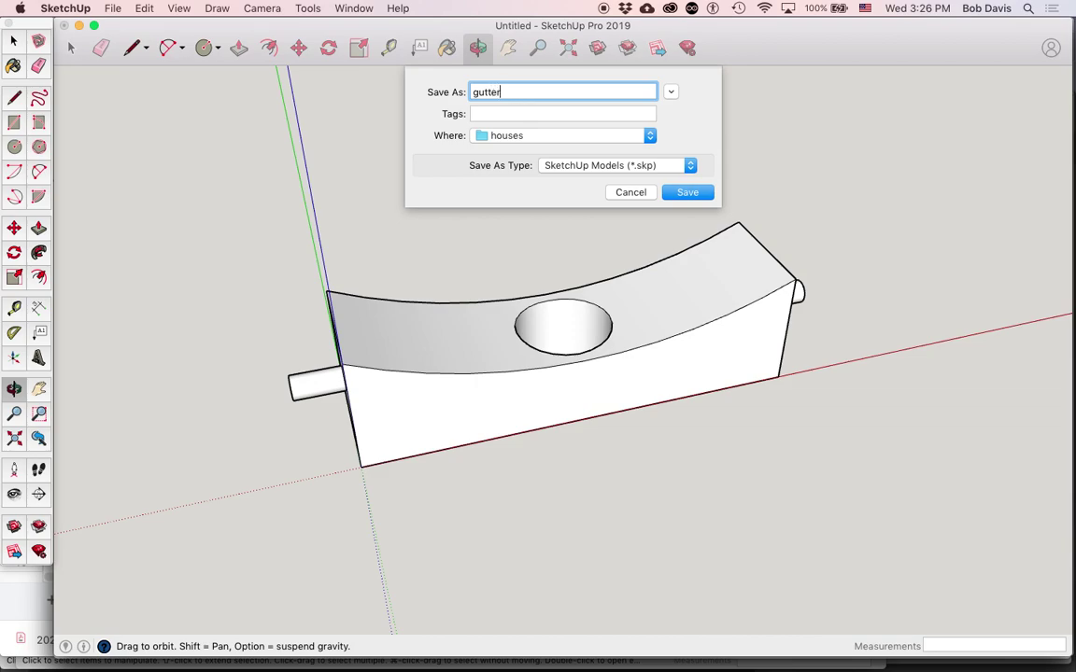
left_click(646, 138)
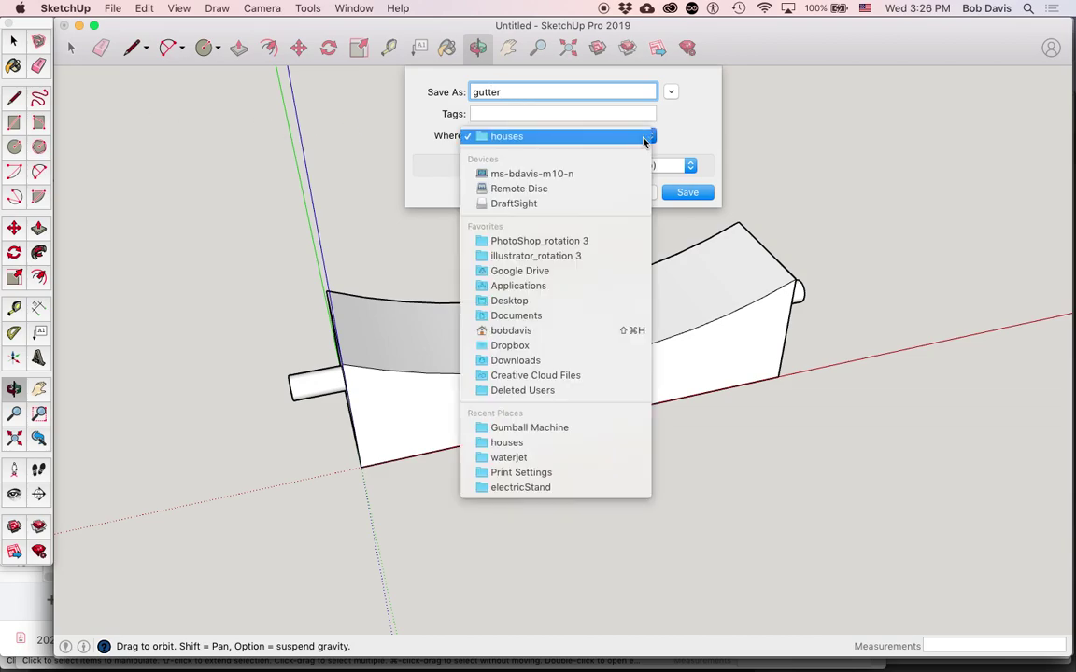
left_click(538, 317)
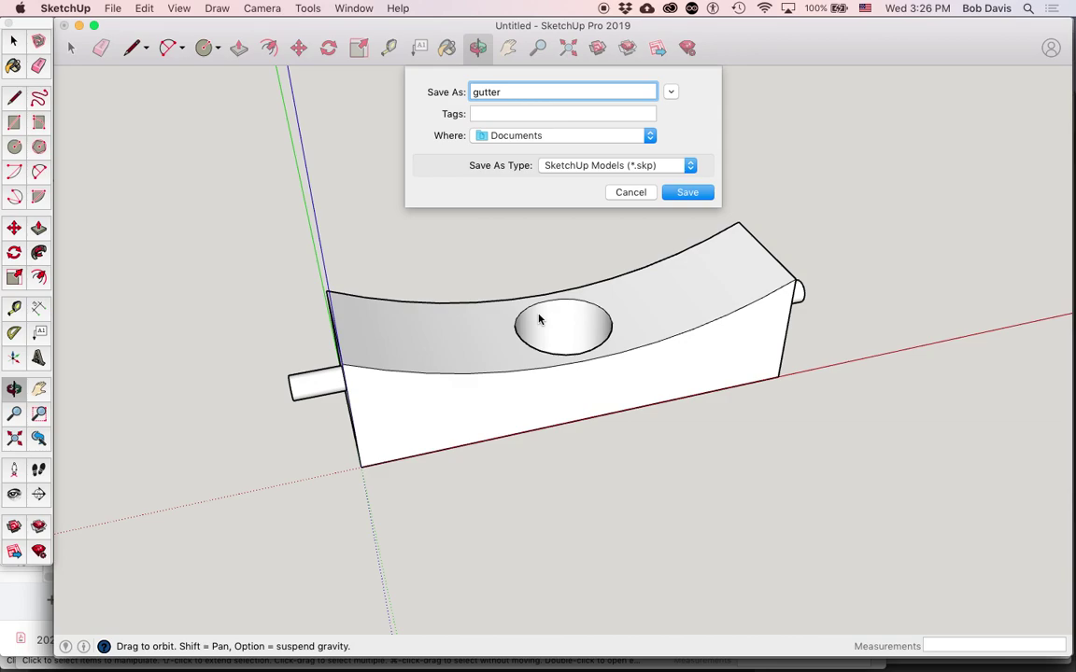